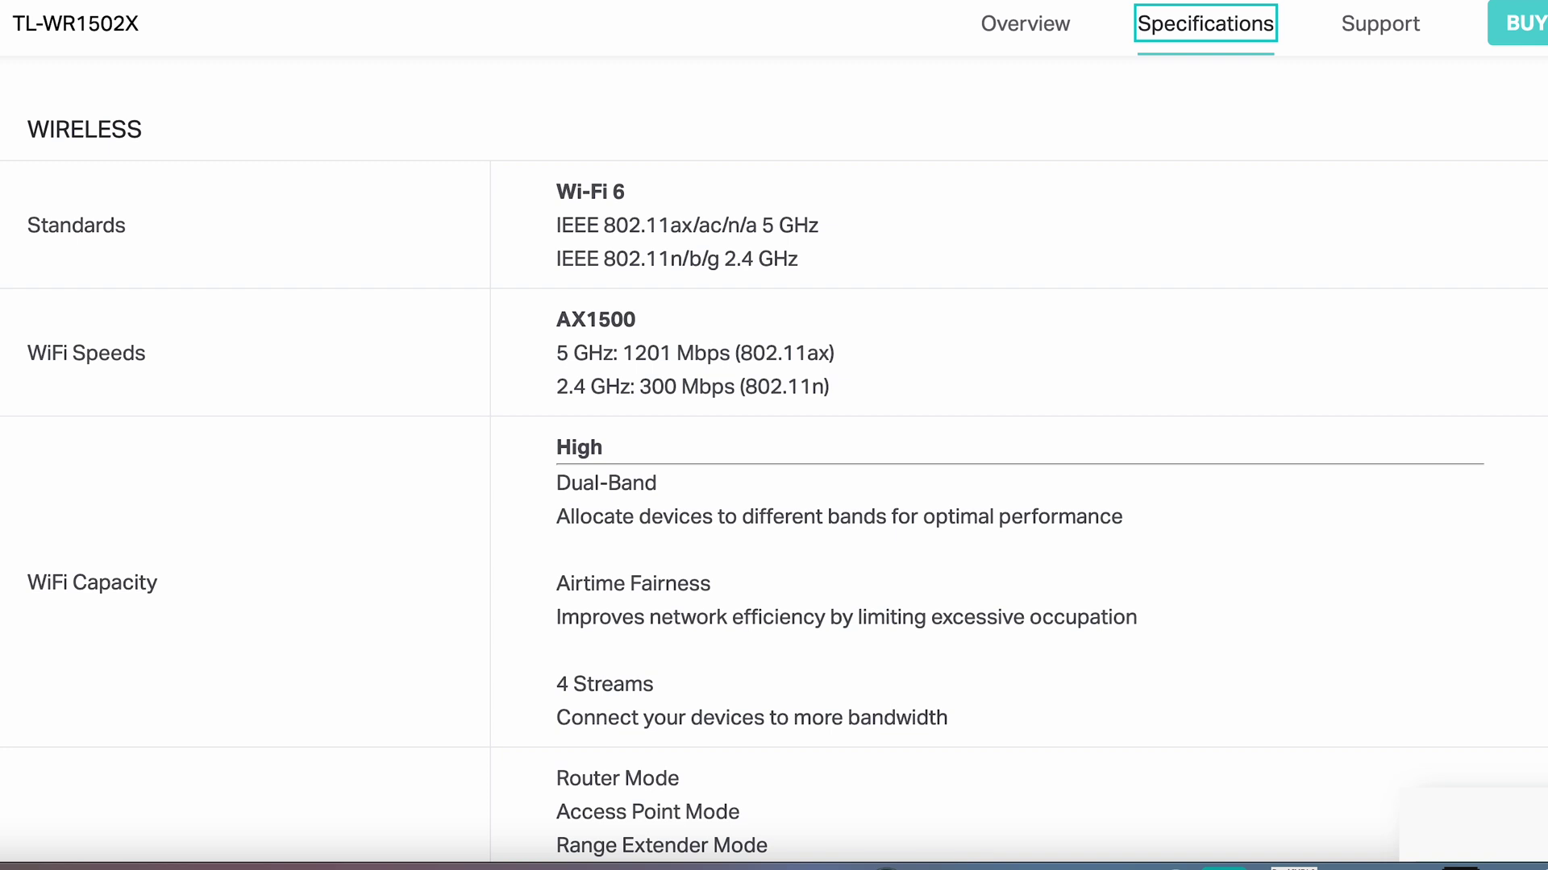
{"action": "scroll", "coordinate": [774, 436], "scroll_direction": "down", "scroll_amount": 8}
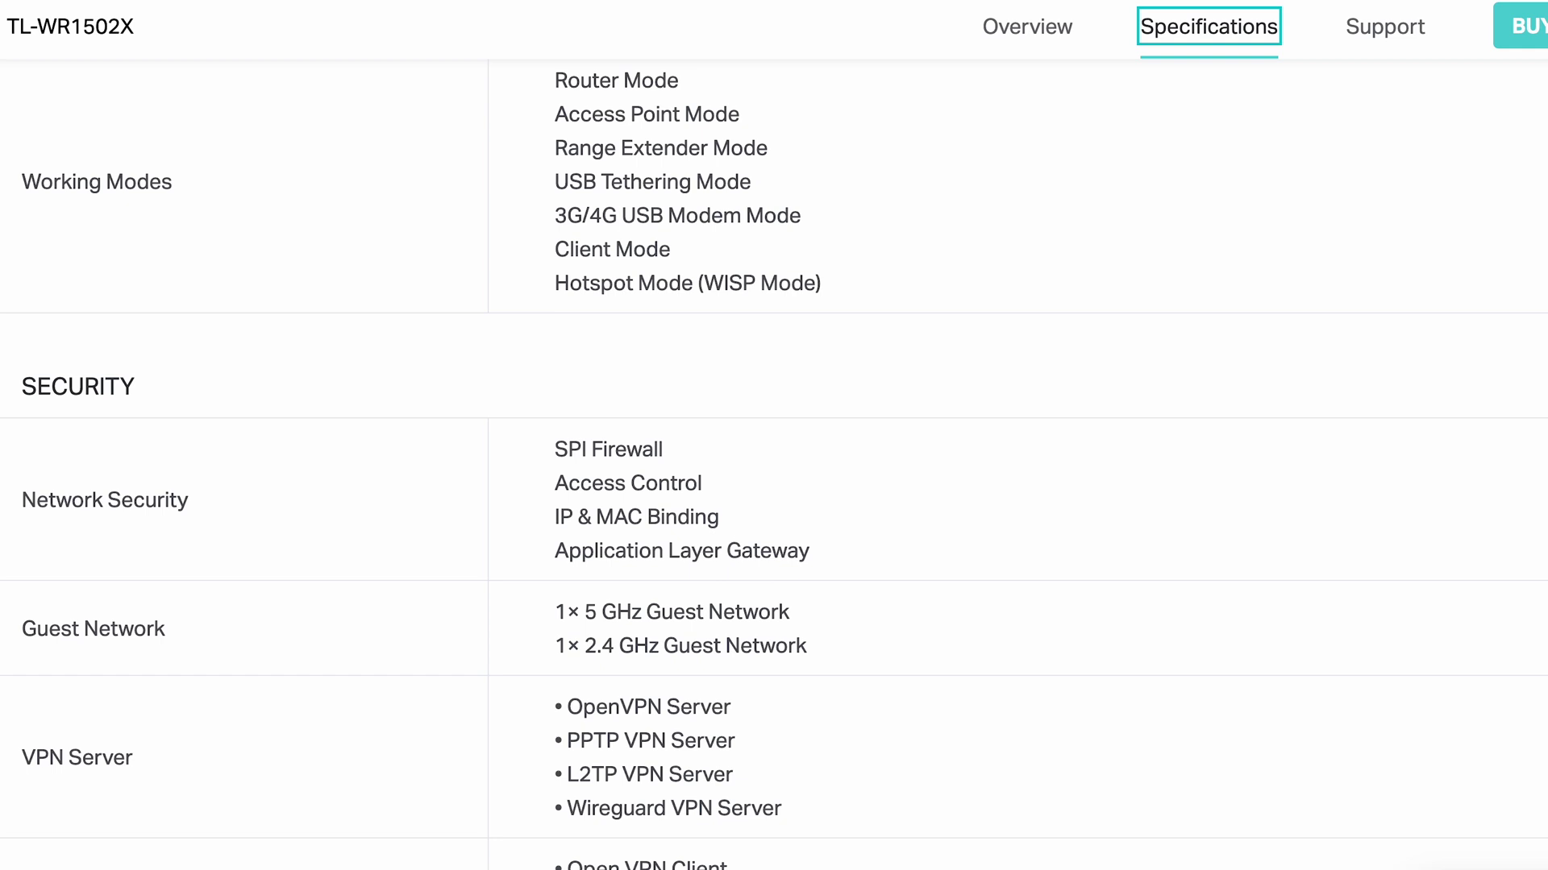
{"action": "scroll", "coordinate": [774, 435], "scroll_direction": "down", "scroll_amount": 10}
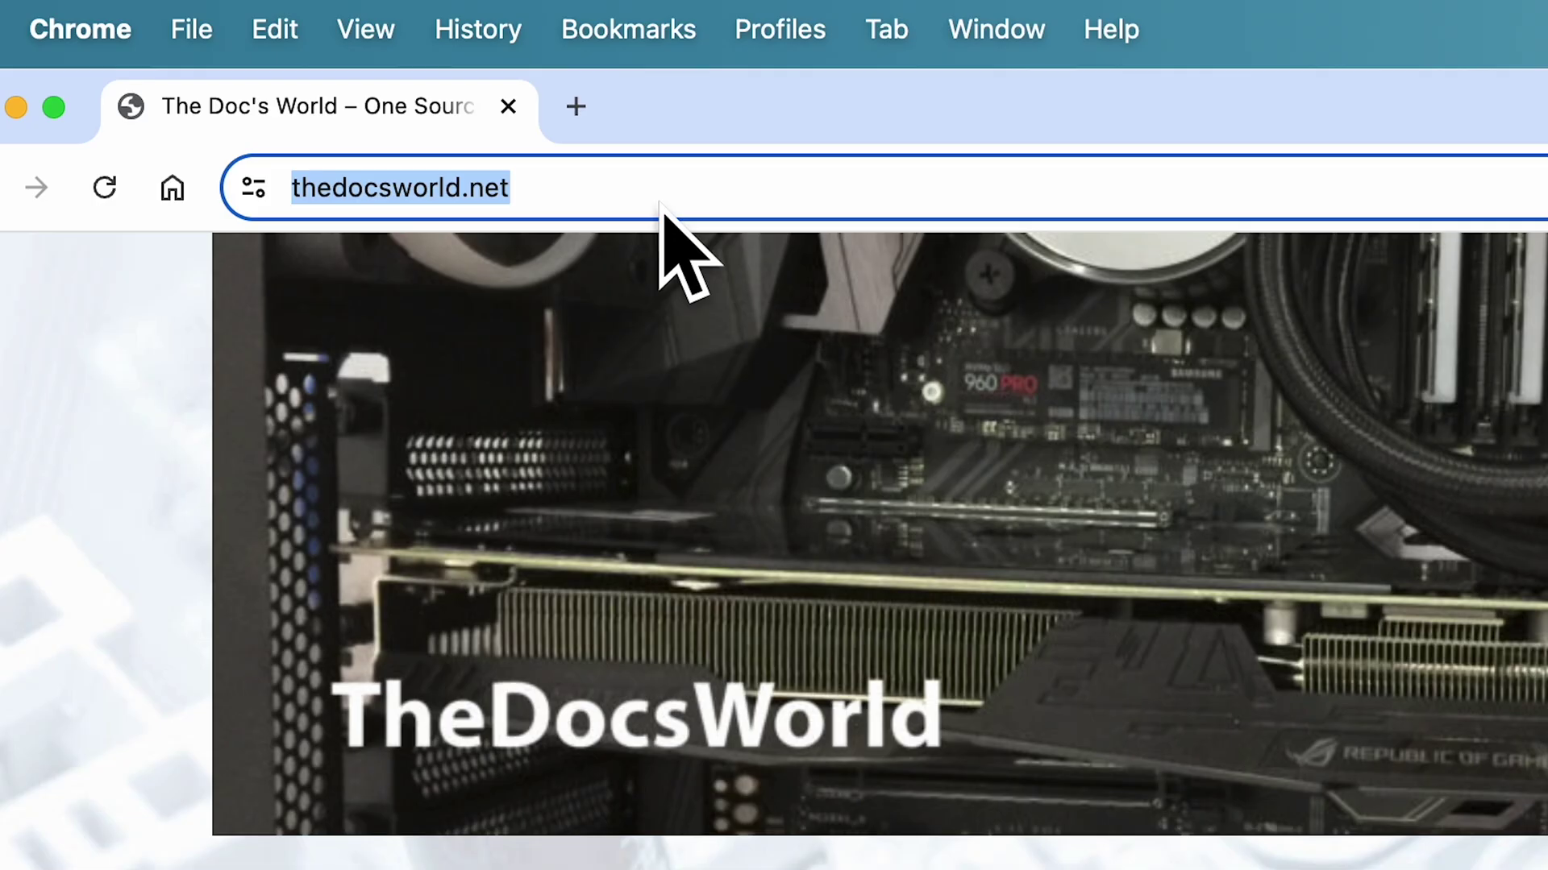
Step: Load tplinkwifi.net to reach the router's admin page
{"action": "type", "text": "tplinkwifi"}
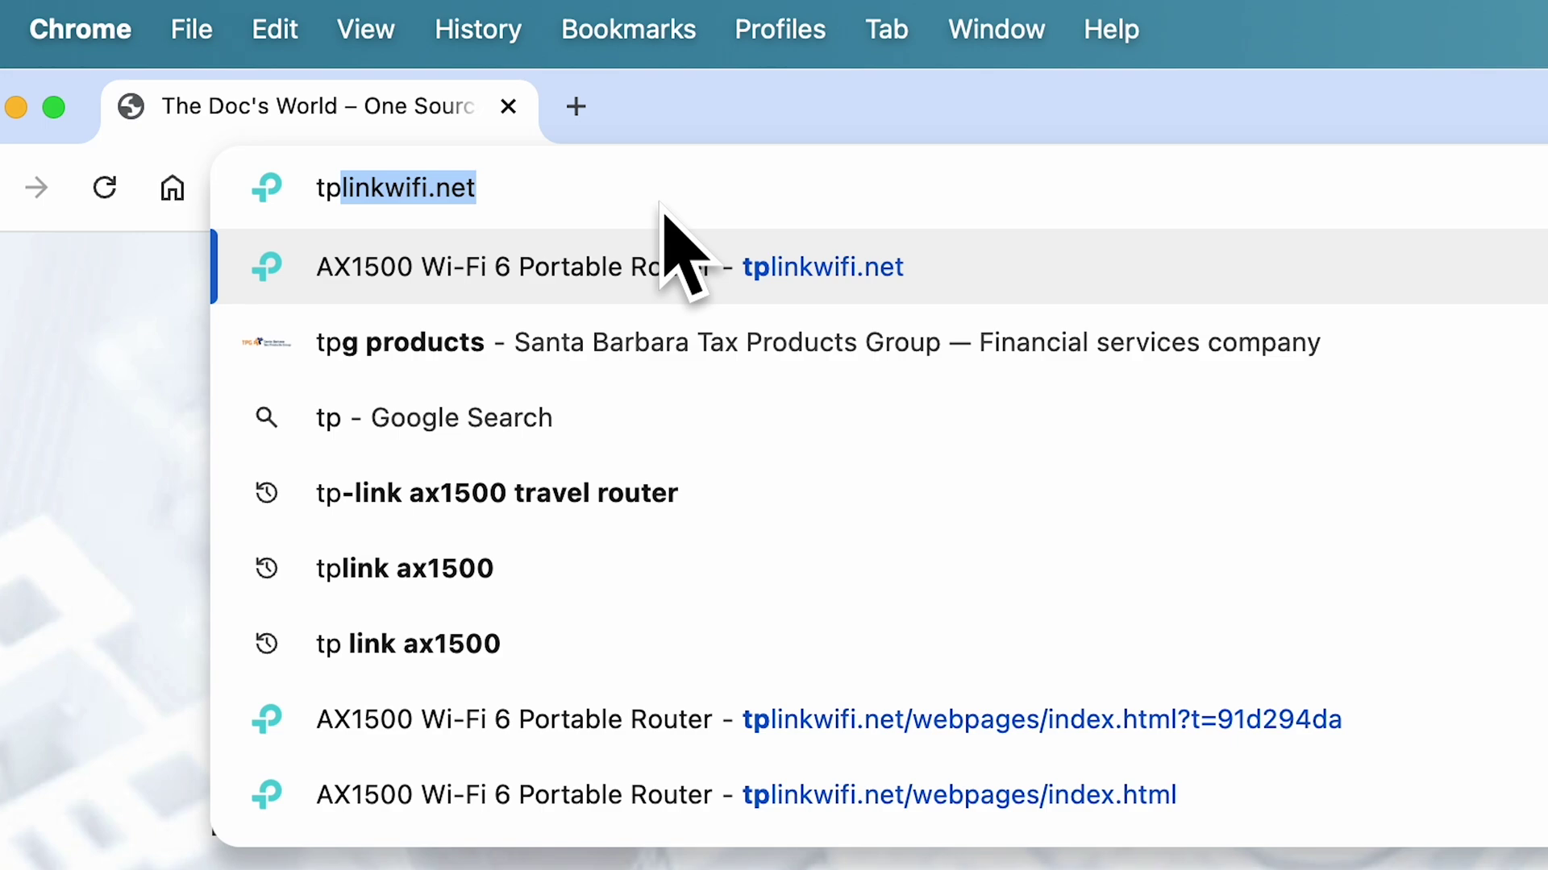
{"action": "key", "text": "Right"}
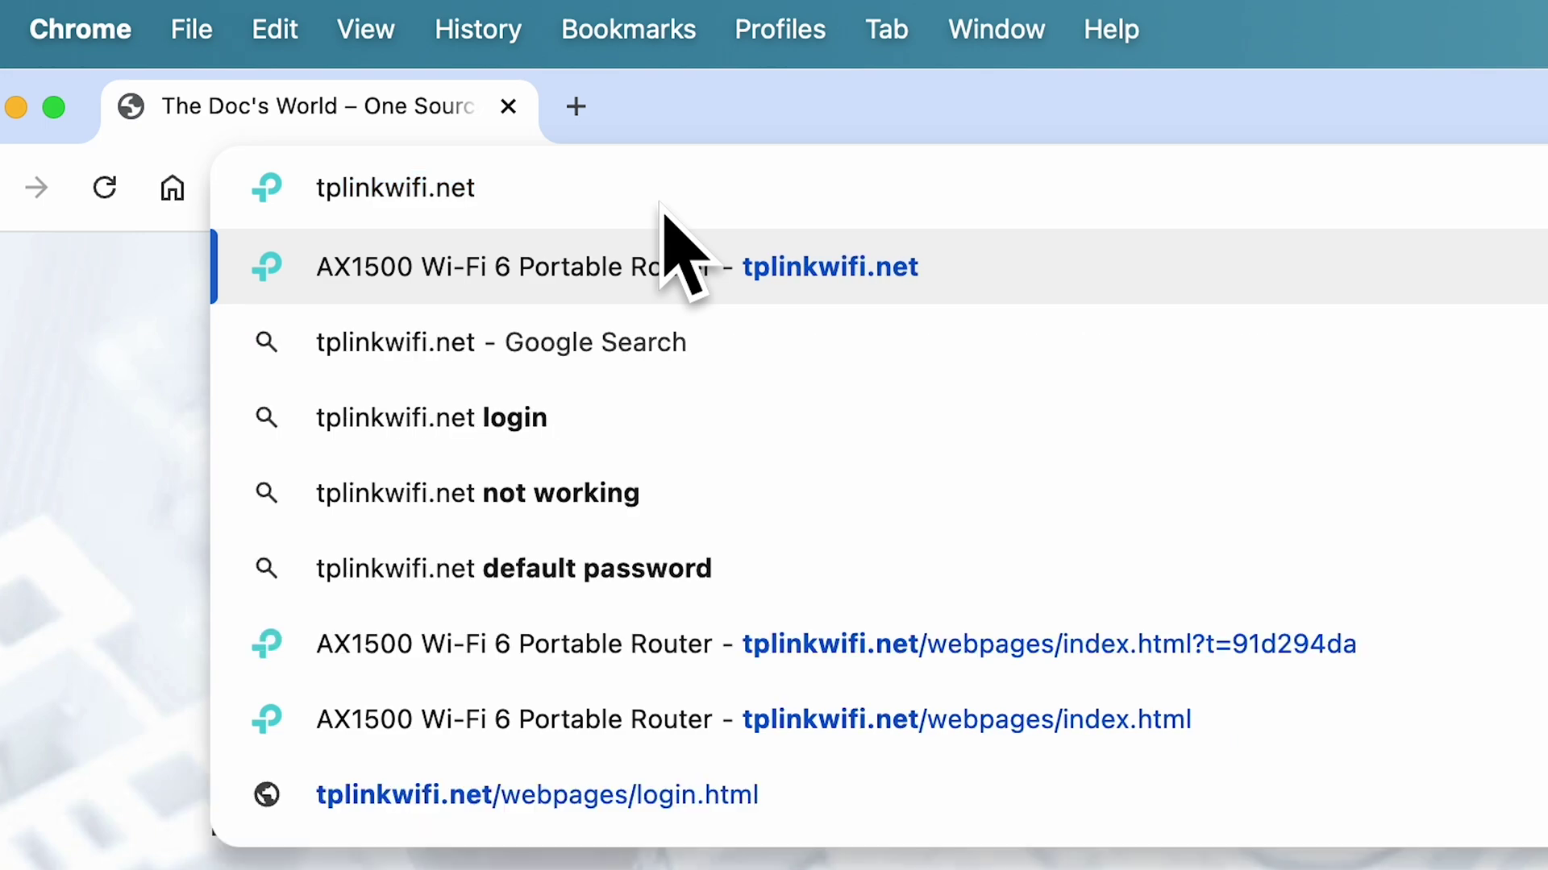
{"action": "key", "text": "Return"}
Step: Enter and confirm a new administrator password
{"action": "type", "text": "••••••••"}
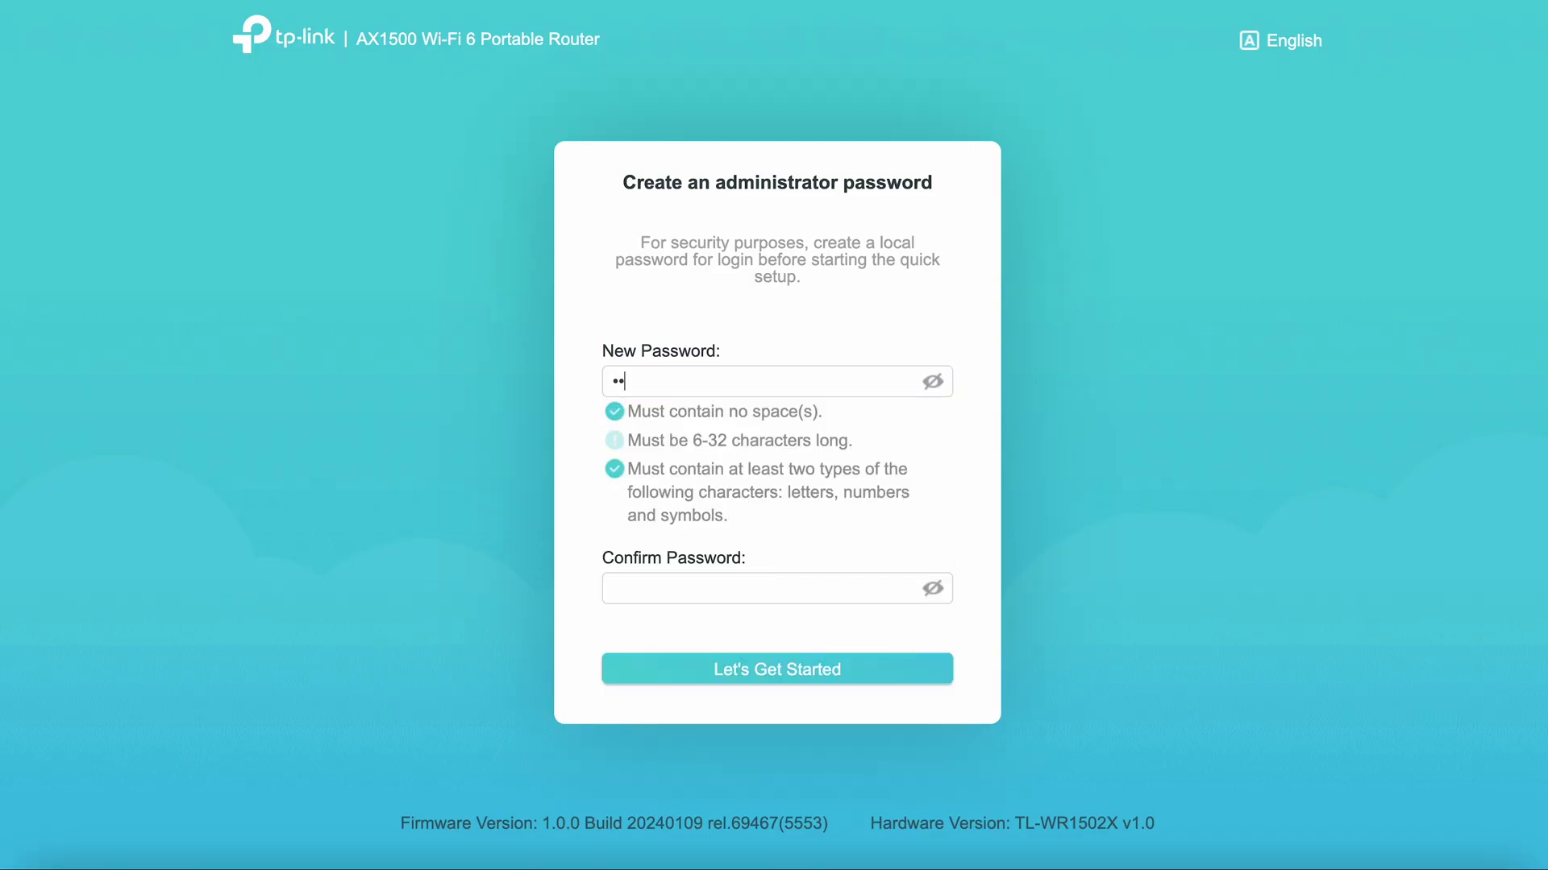
{"action": "type", "text": "••"}
{"action": "left_click", "coordinate": [647, 587]}
{"action": "type", "text": "••••••••"}
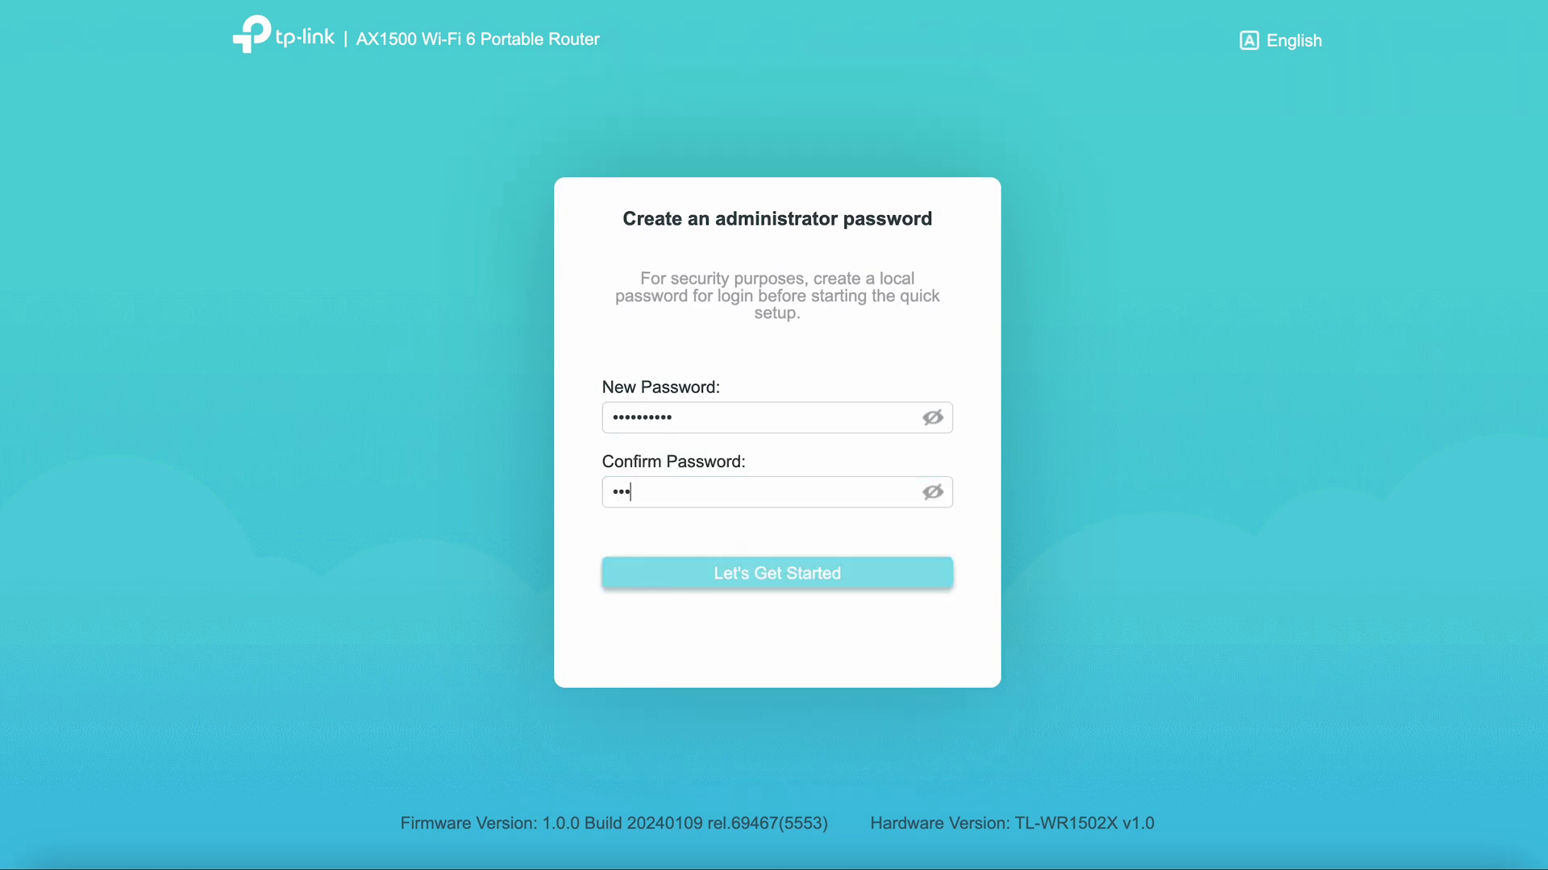
{"action": "type", "text": "••"}
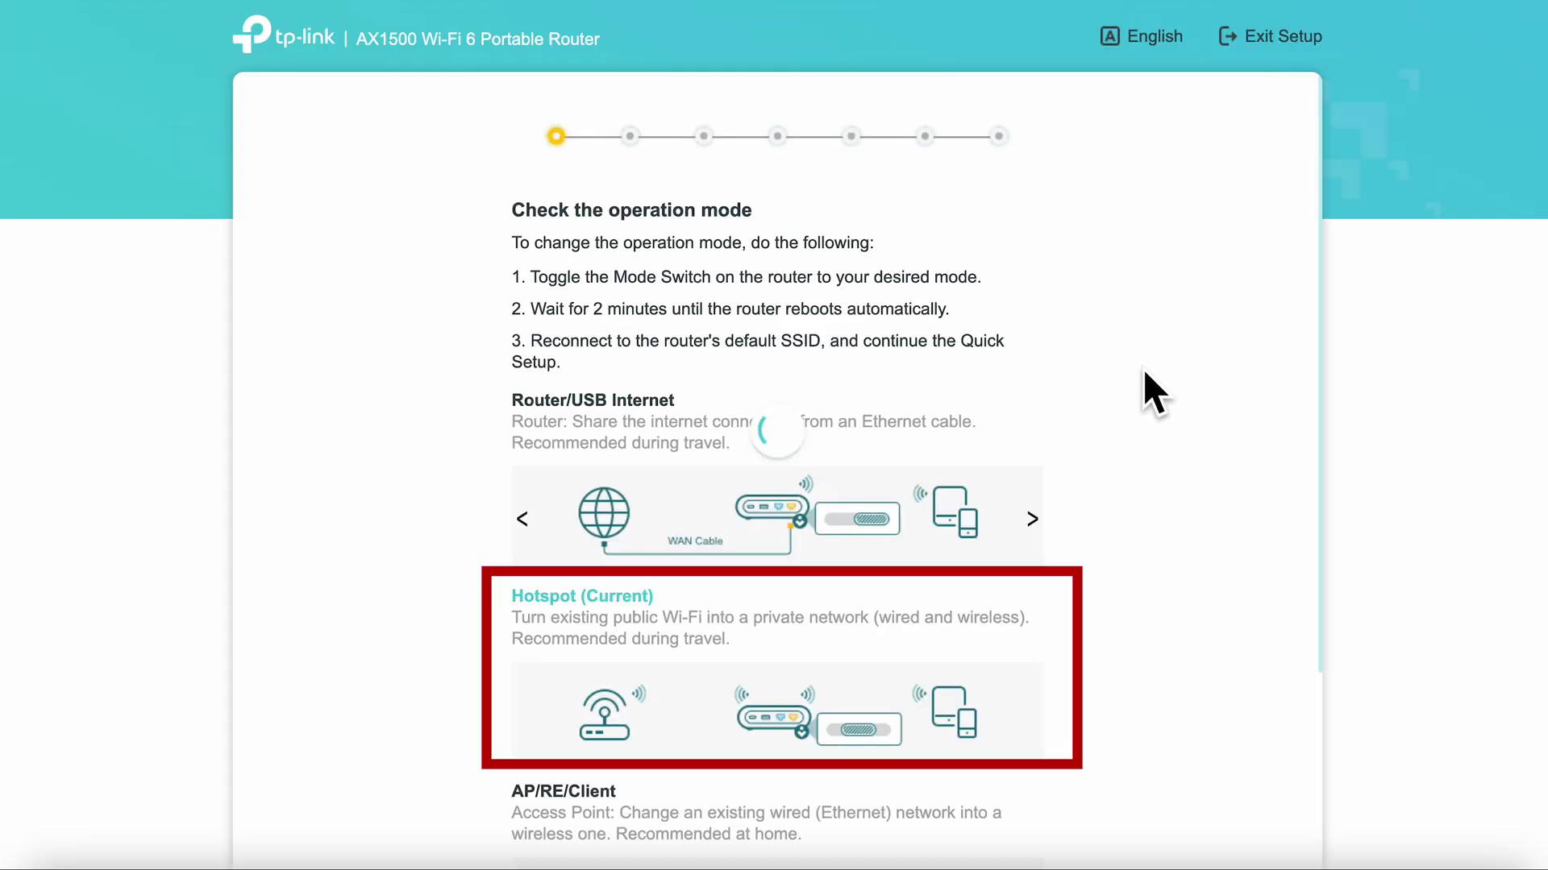
Step: Keep Hotspot operation mode and the Pacific time zone, reaching the host network list
{"action": "scroll", "coordinate": [1143, 369], "scroll_direction": "down", "scroll_amount": 1}
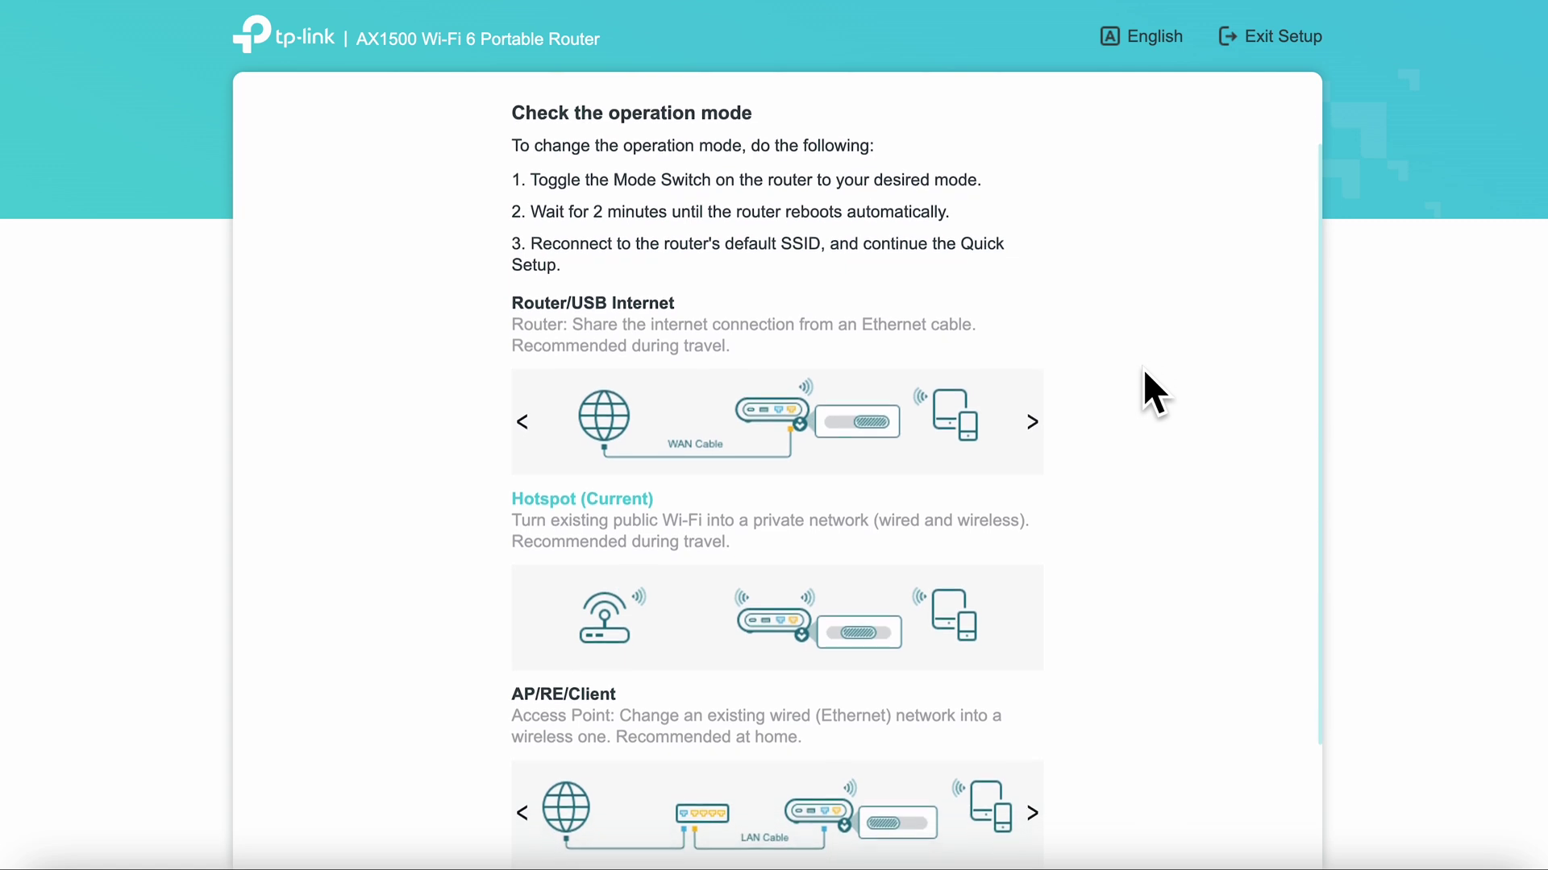
{"action": "scroll", "coordinate": [1144, 371], "scroll_direction": "down", "scroll_amount": 1}
{"action": "scroll", "coordinate": [1143, 370], "scroll_direction": "down", "scroll_amount": 2}
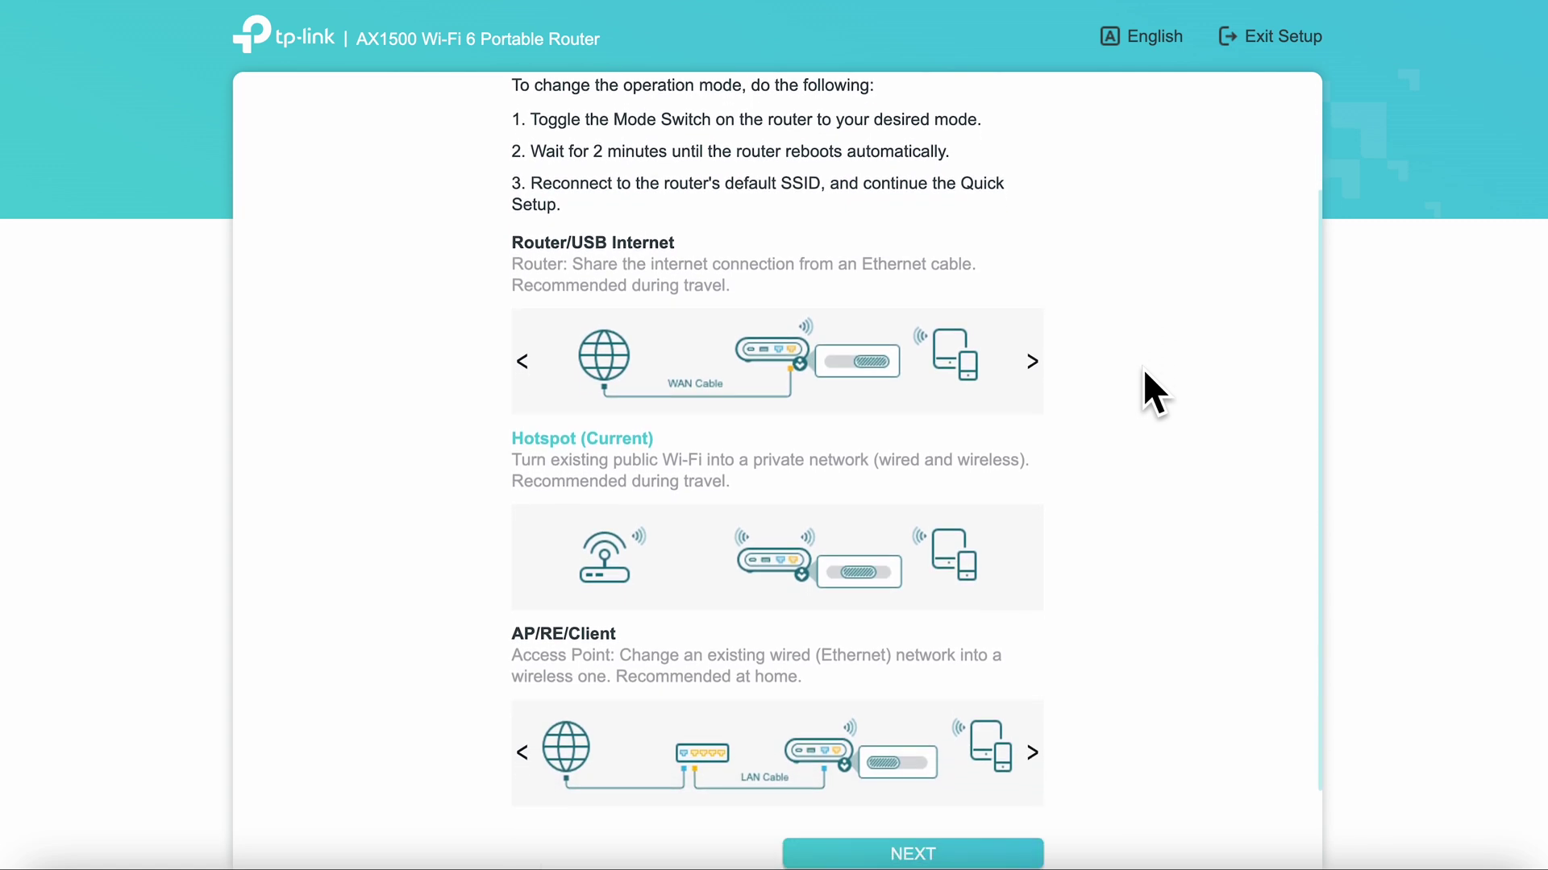
{"action": "left_click", "coordinate": [902, 753]}
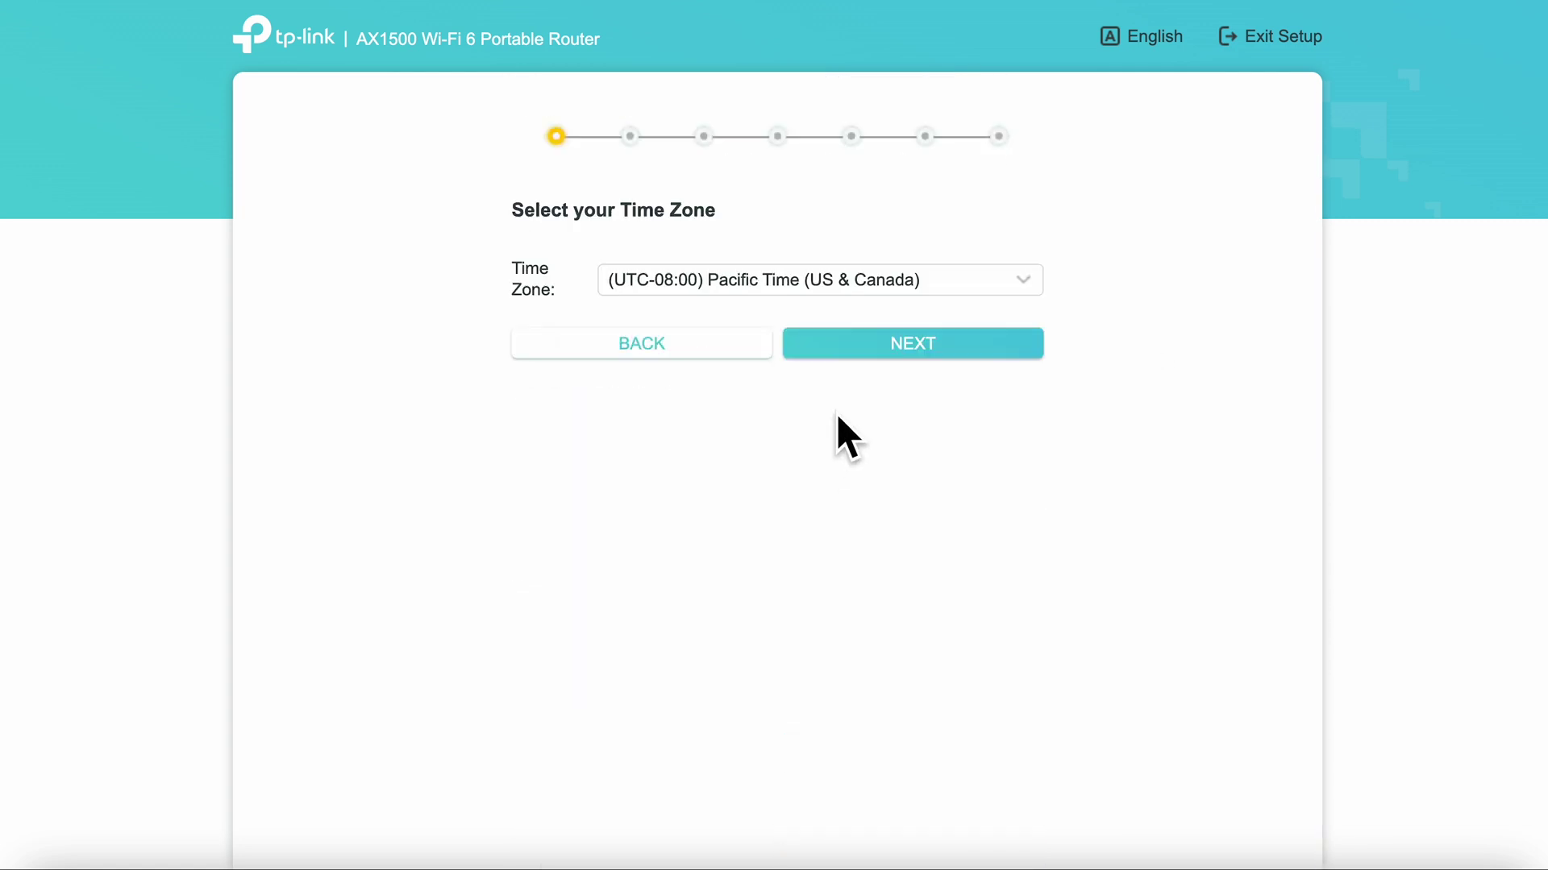
{"action": "left_click", "coordinate": [935, 348]}
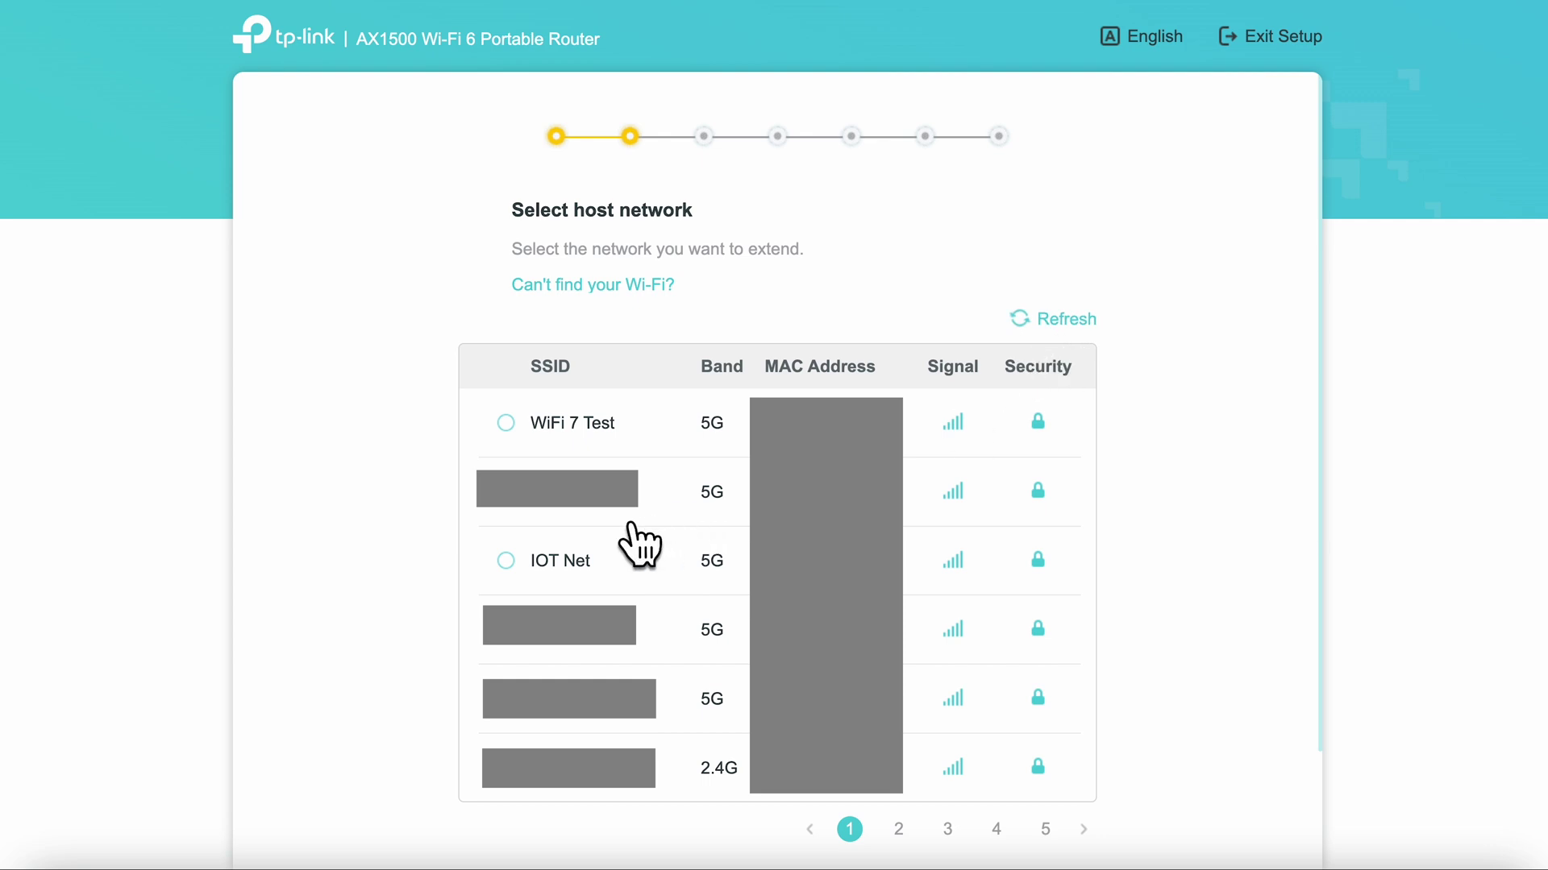
Step: Join IOT Net with its password as the host network and keep Dynamic IP
{"action": "left_click", "coordinate": [505, 560]}
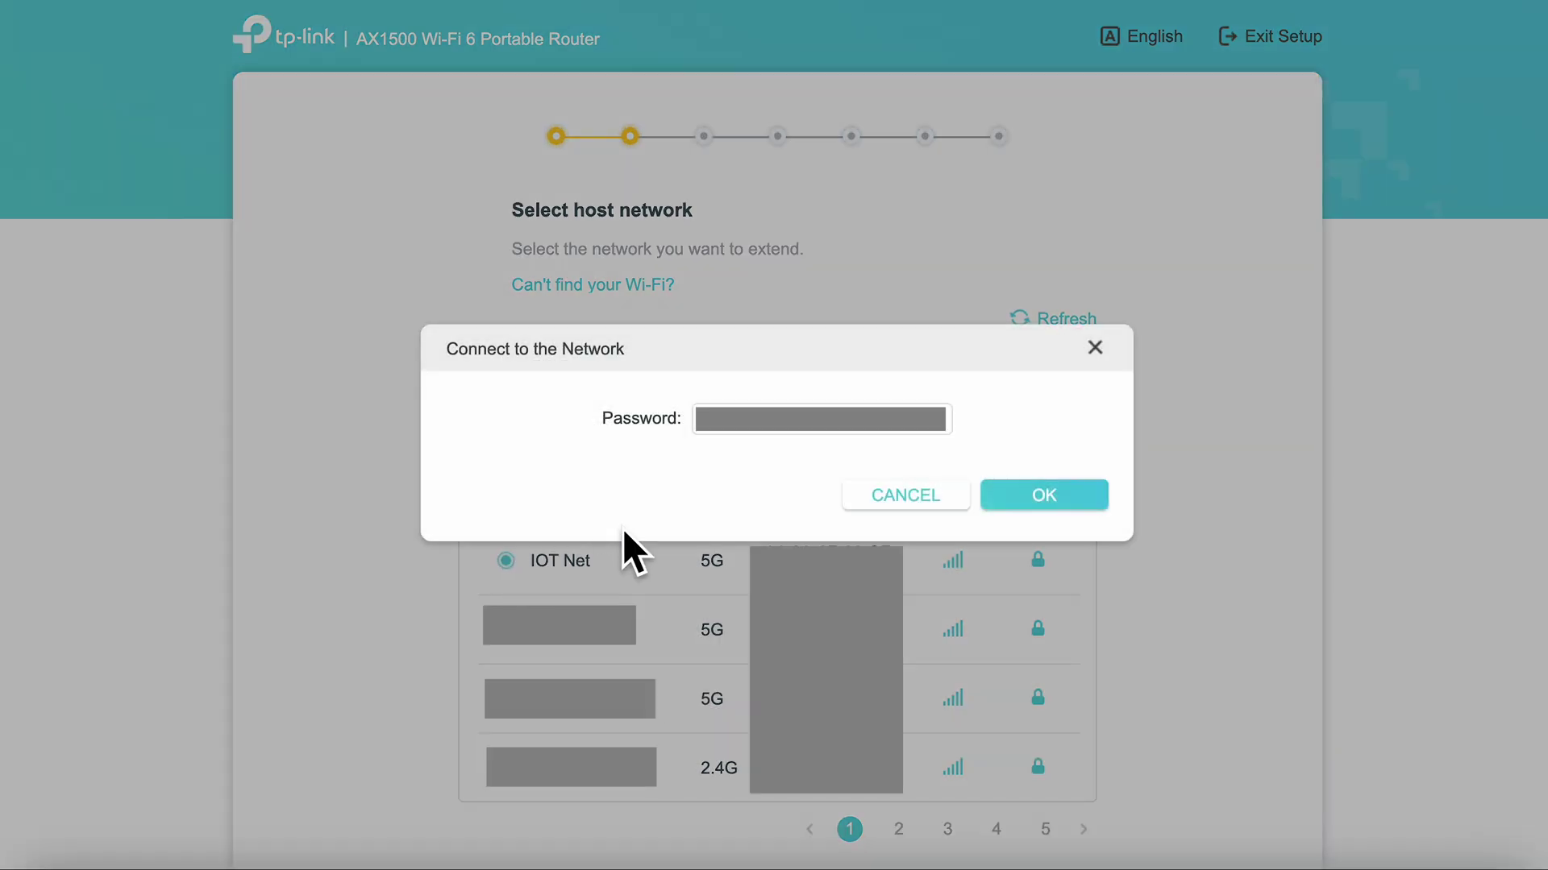
{"action": "left_click", "coordinate": [751, 436]}
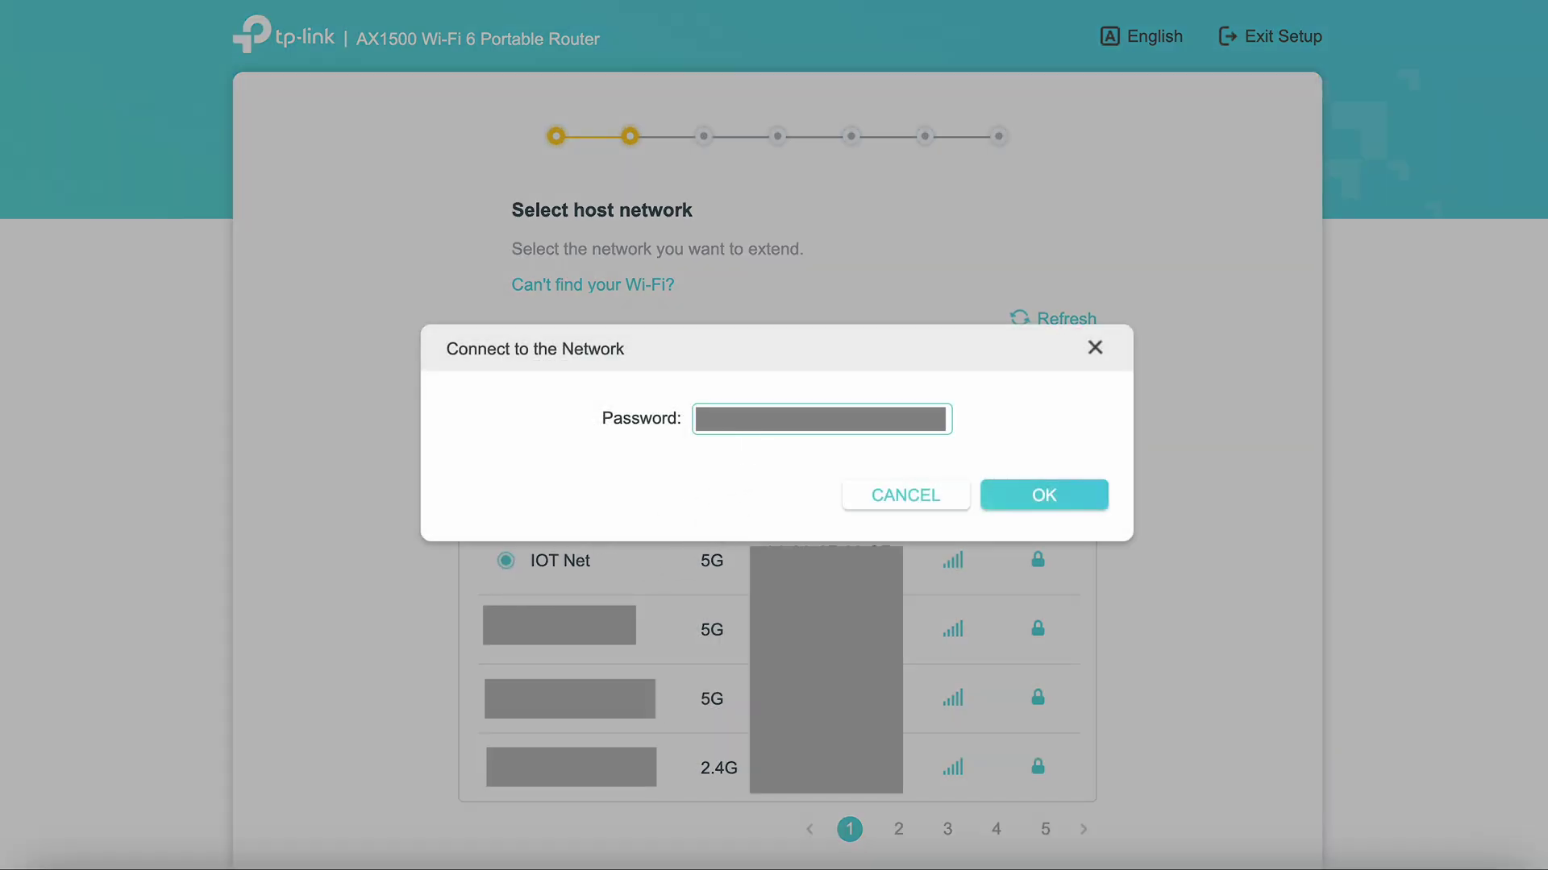
{"action": "left_click", "coordinate": [1019, 490]}
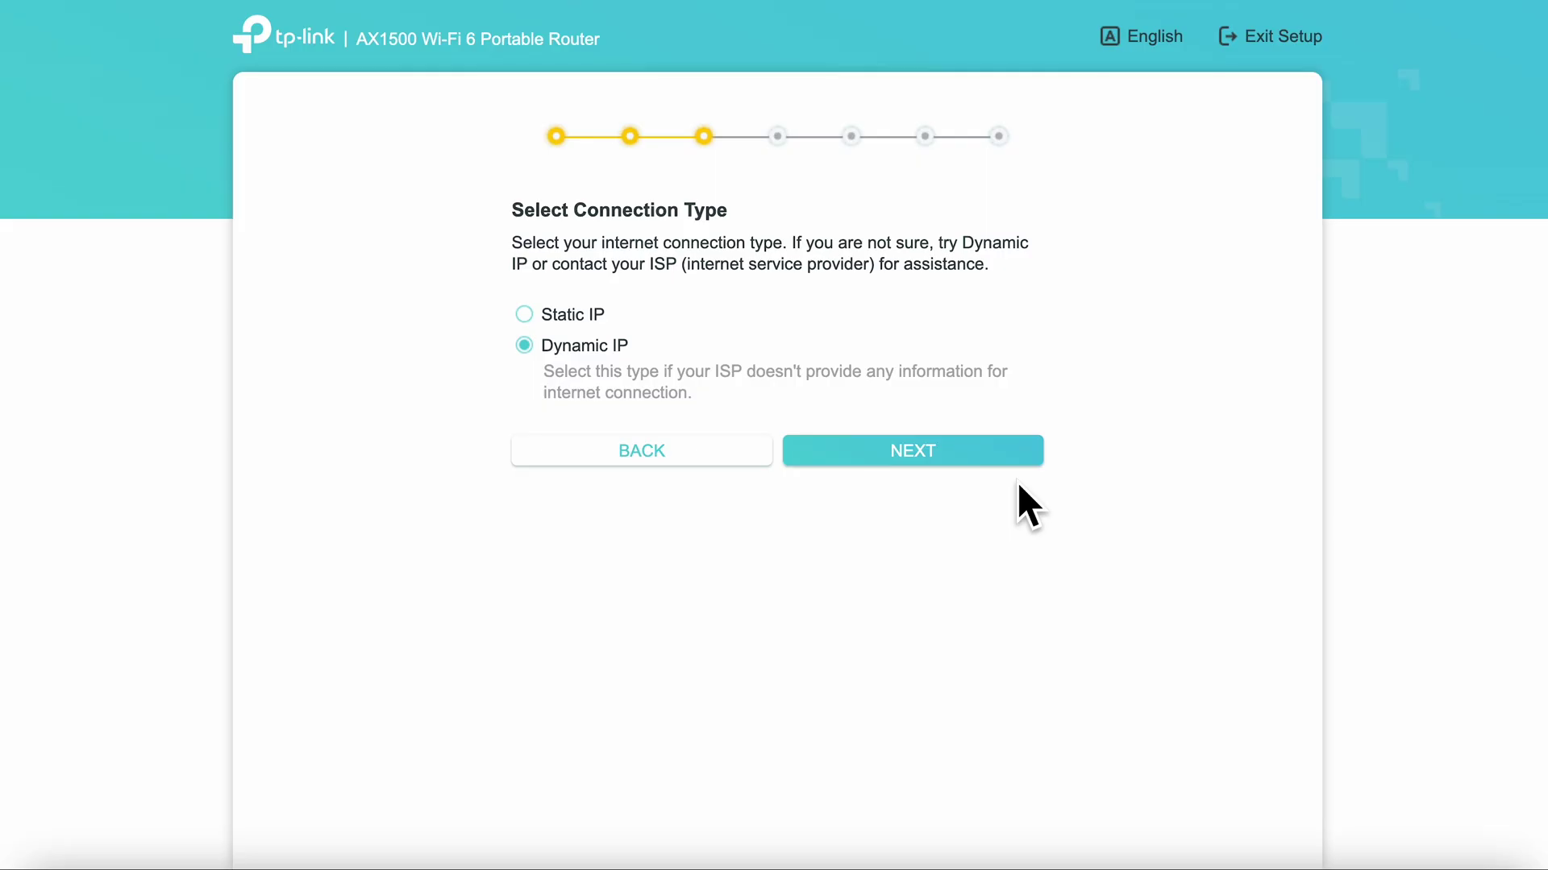
{"action": "left_click", "coordinate": [958, 452]}
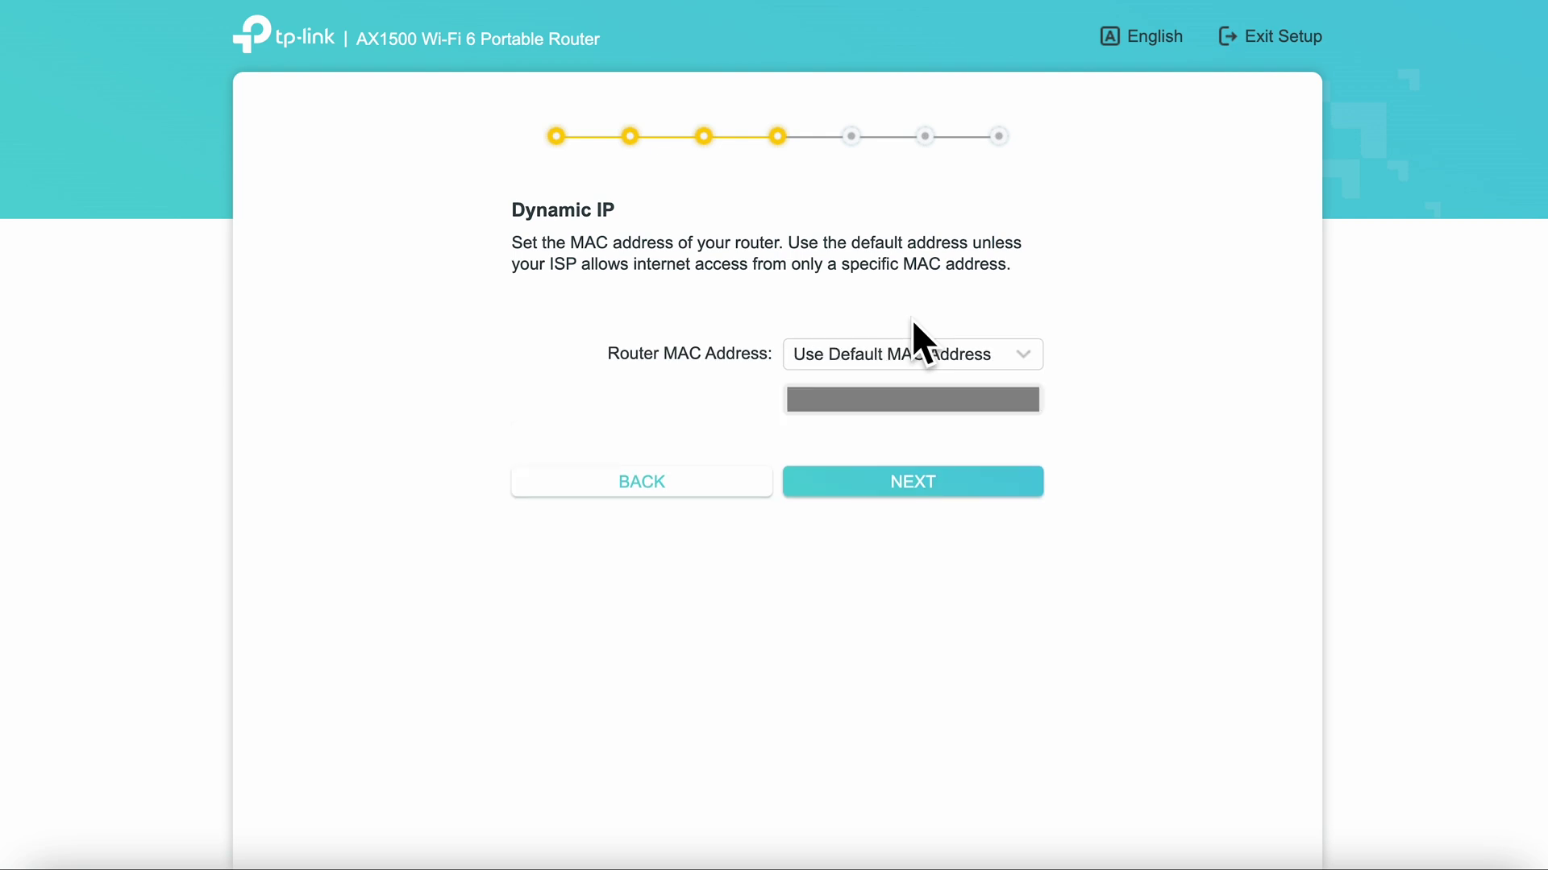
Step: Keep Use Default MAC Address and accept the TP-Link_0AD0 and TP-Link_0AD0_5G wireless names
{"action": "left_click", "coordinate": [1029, 369]}
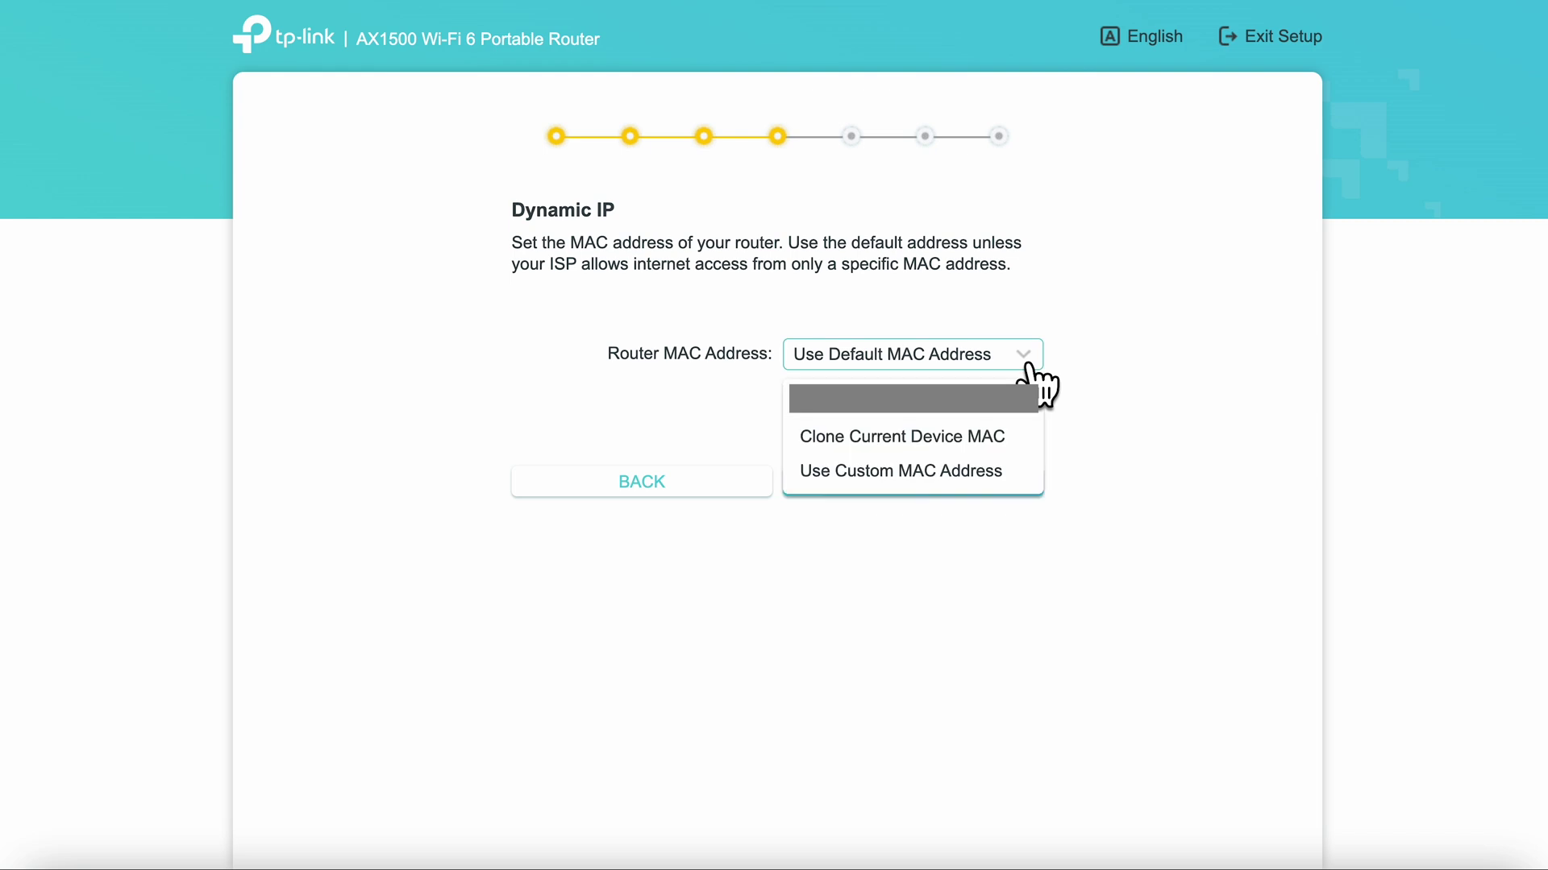
{"action": "left_click", "coordinate": [1029, 361]}
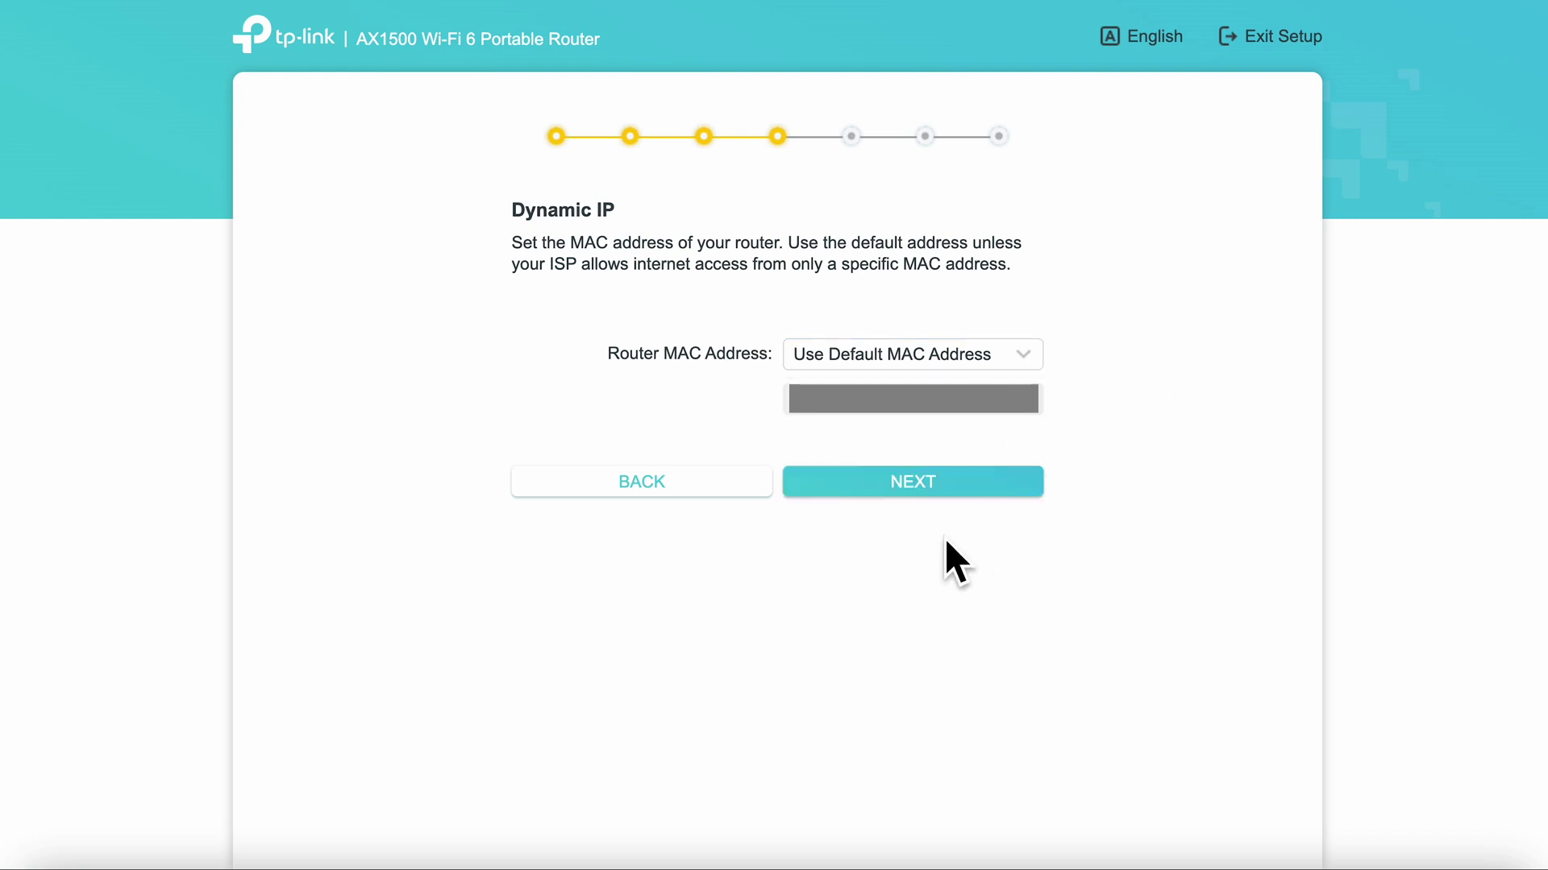
{"action": "left_click", "coordinate": [892, 484]}
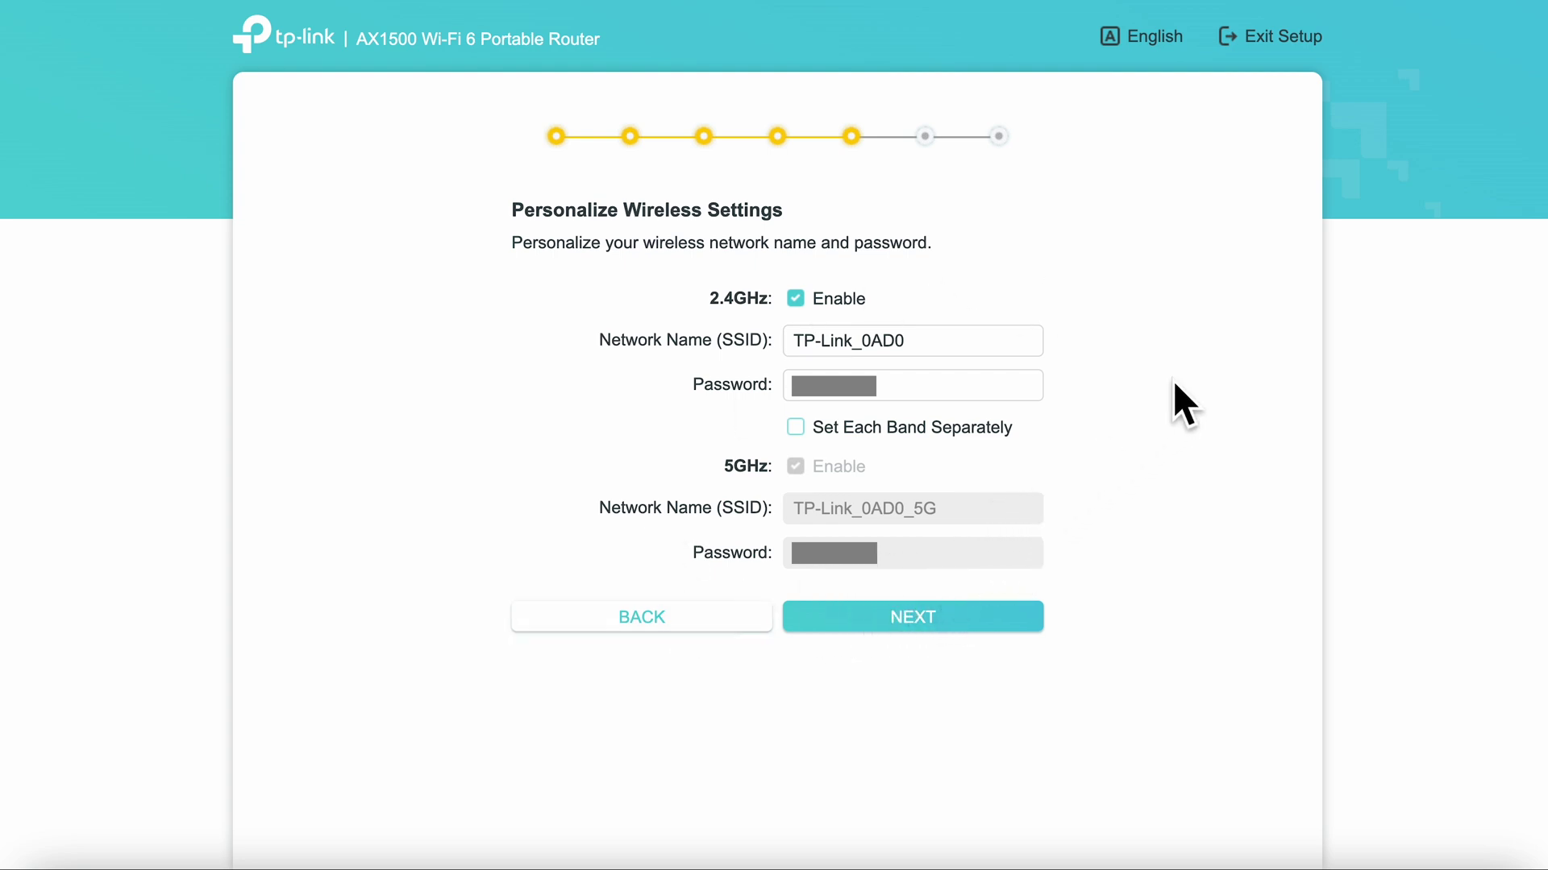
{"action": "left_click", "coordinate": [856, 626]}
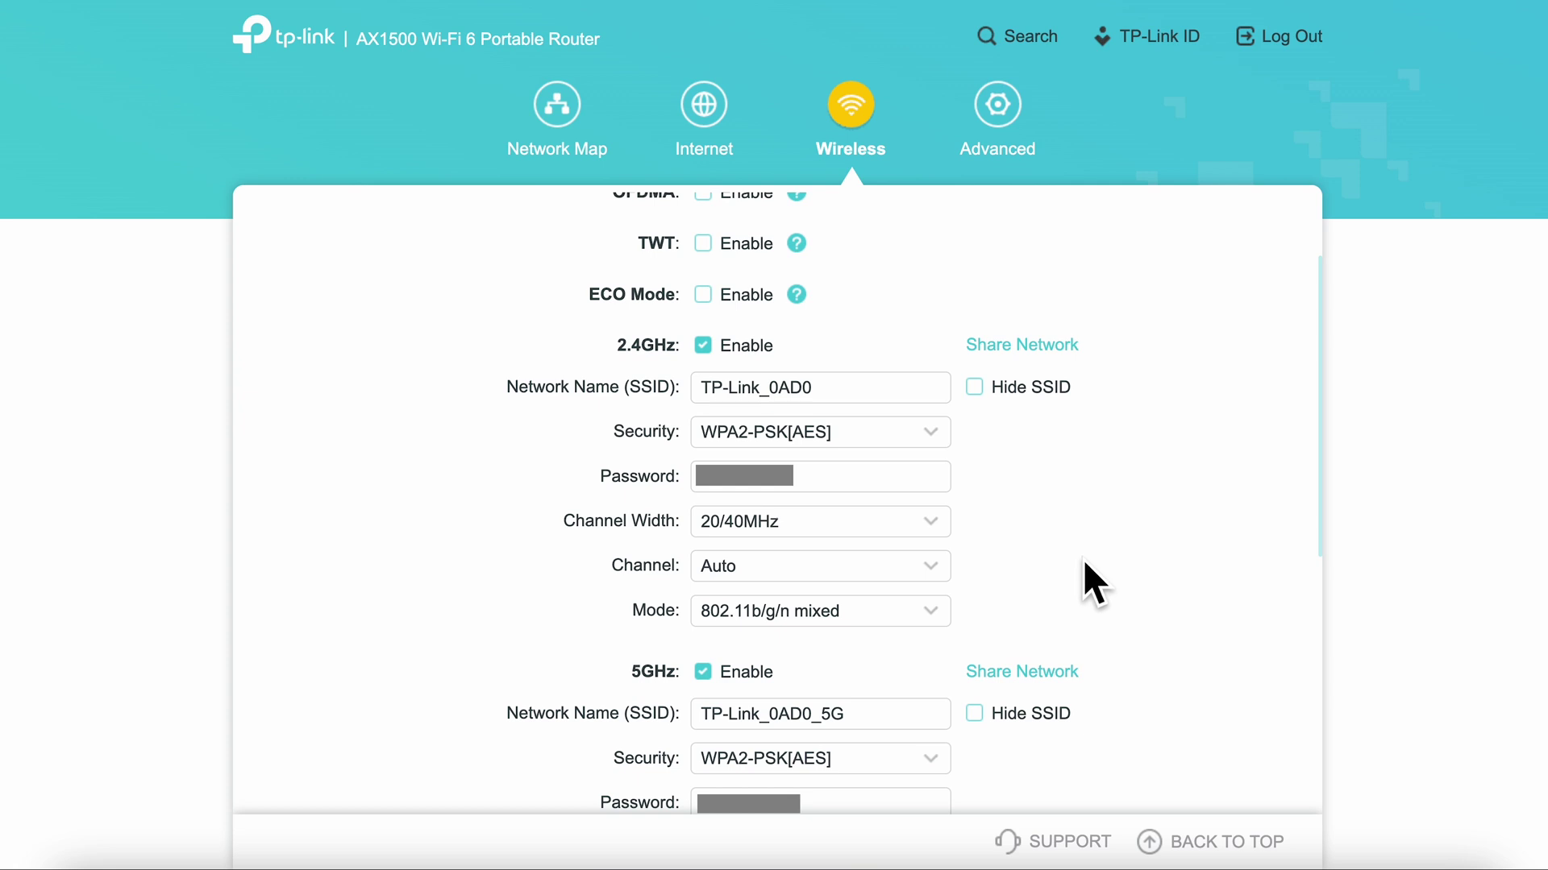
Step: Review the 2.4GHz channel width, then open the Advanced LAN settings showing 192.168.4.1
{"action": "left_click", "coordinate": [926, 528]}
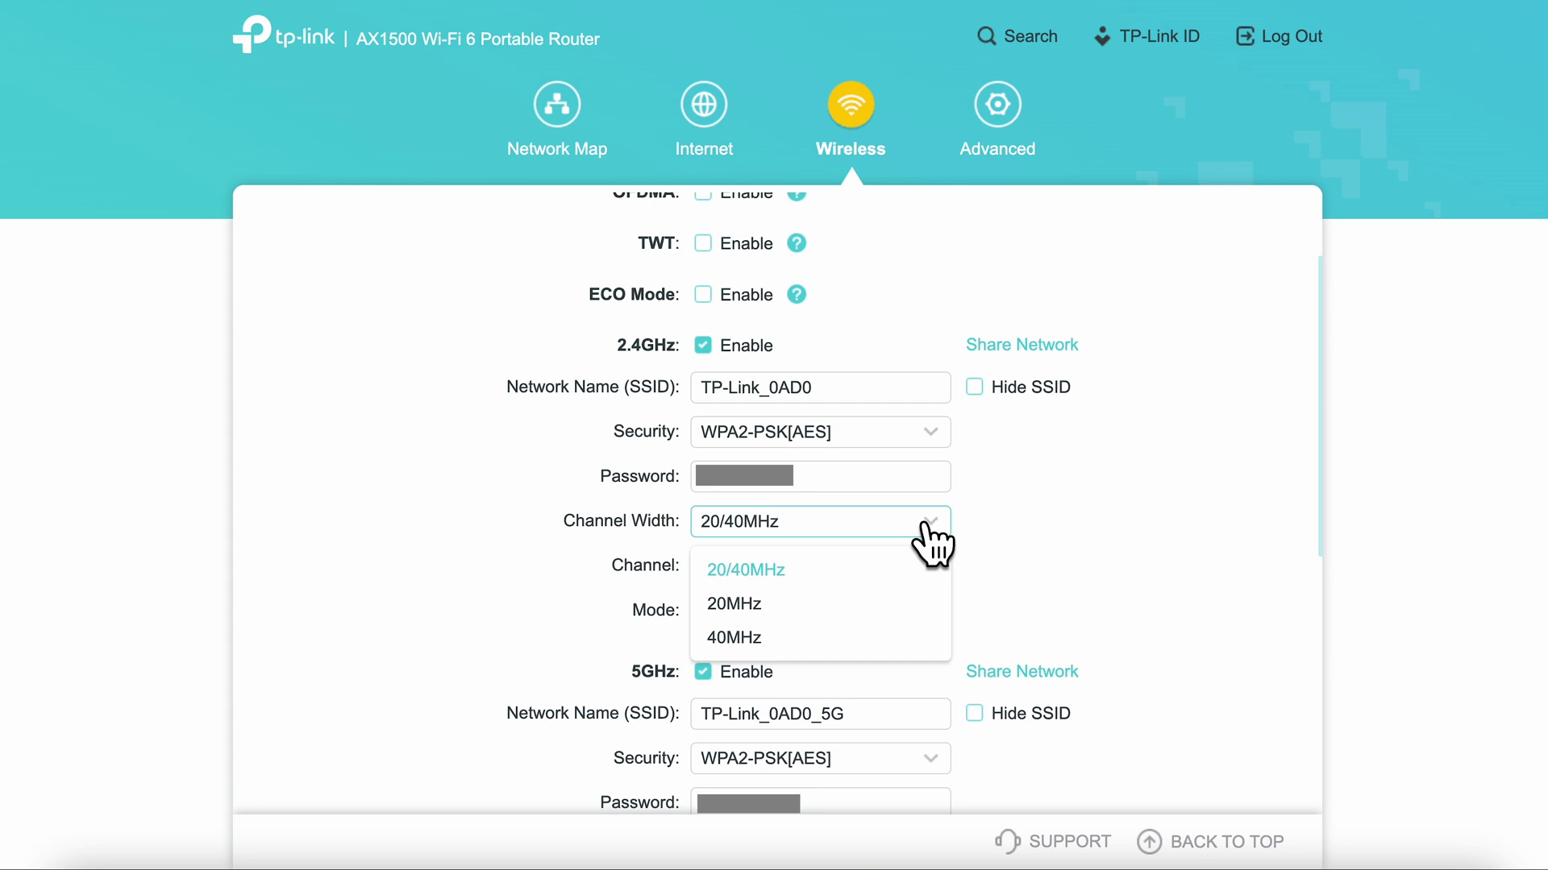
{"action": "scroll", "coordinate": [1015, 580], "scroll_direction": "down", "scroll_amount": 6}
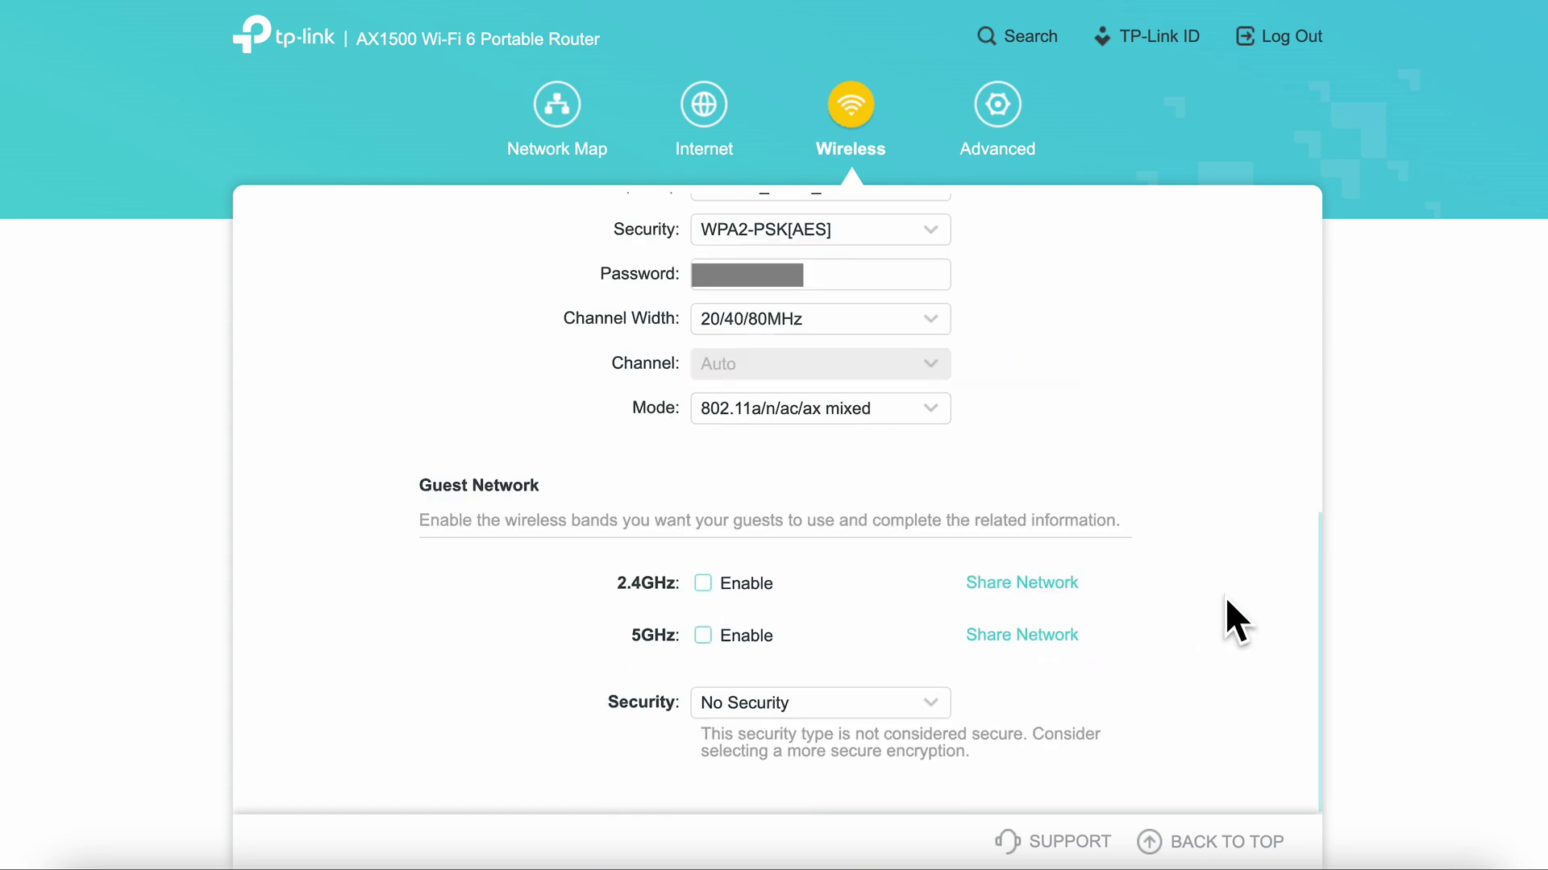
{"action": "left_click", "coordinate": [1008, 117]}
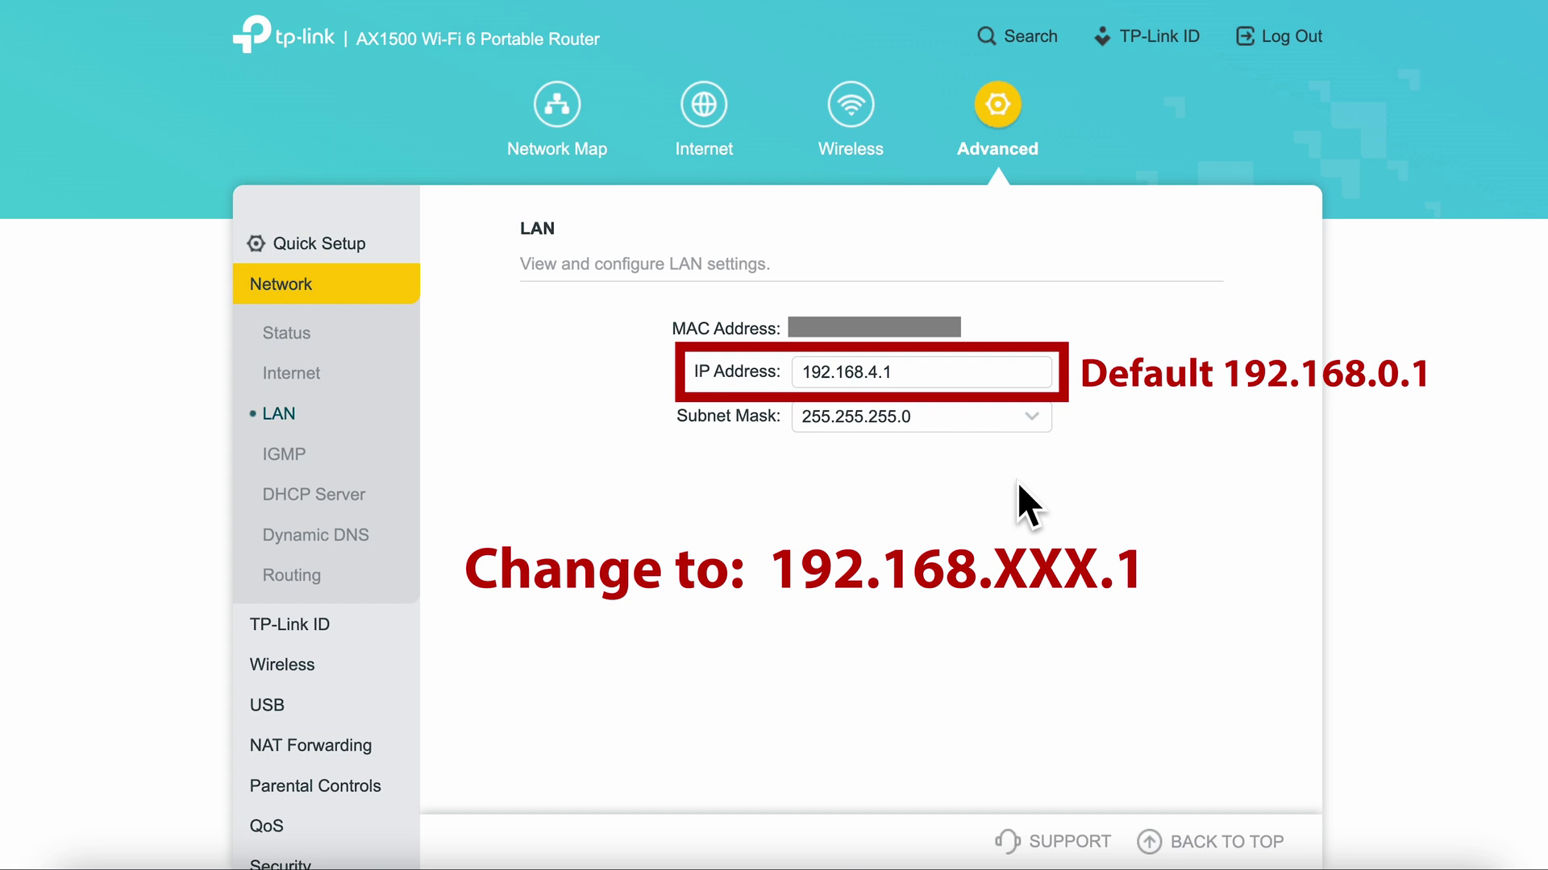
Step: Open DHCP Server to confirm the 192.168.4.100–249 pool and 192.168.4.1 gateway
{"action": "left_click", "coordinate": [326, 498]}
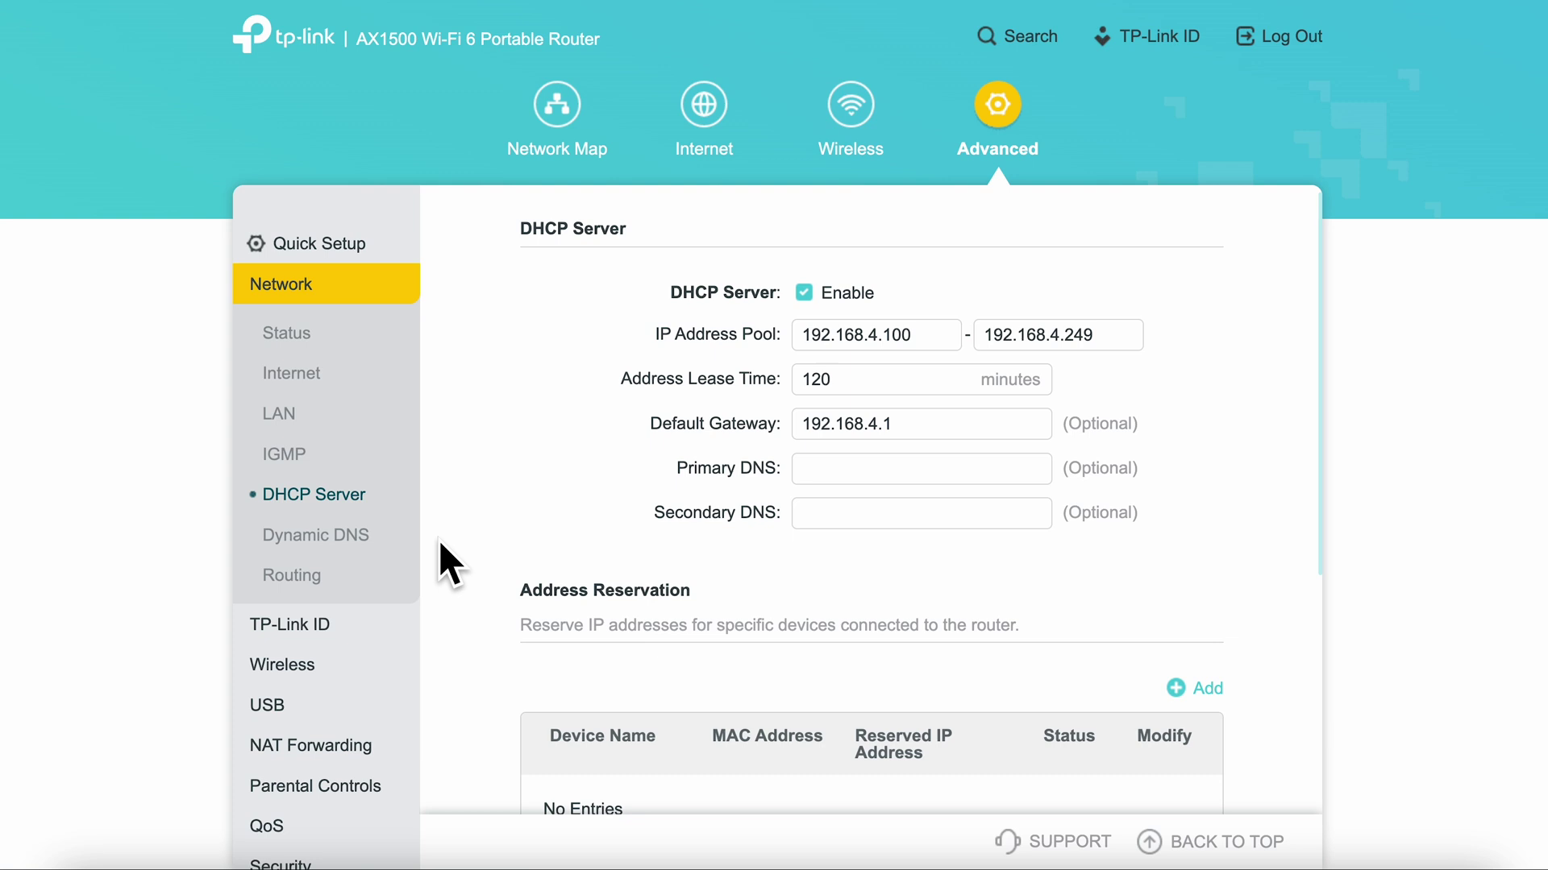
{"action": "scroll", "coordinate": [881, 474], "scroll_direction": "down", "scroll_amount": 2}
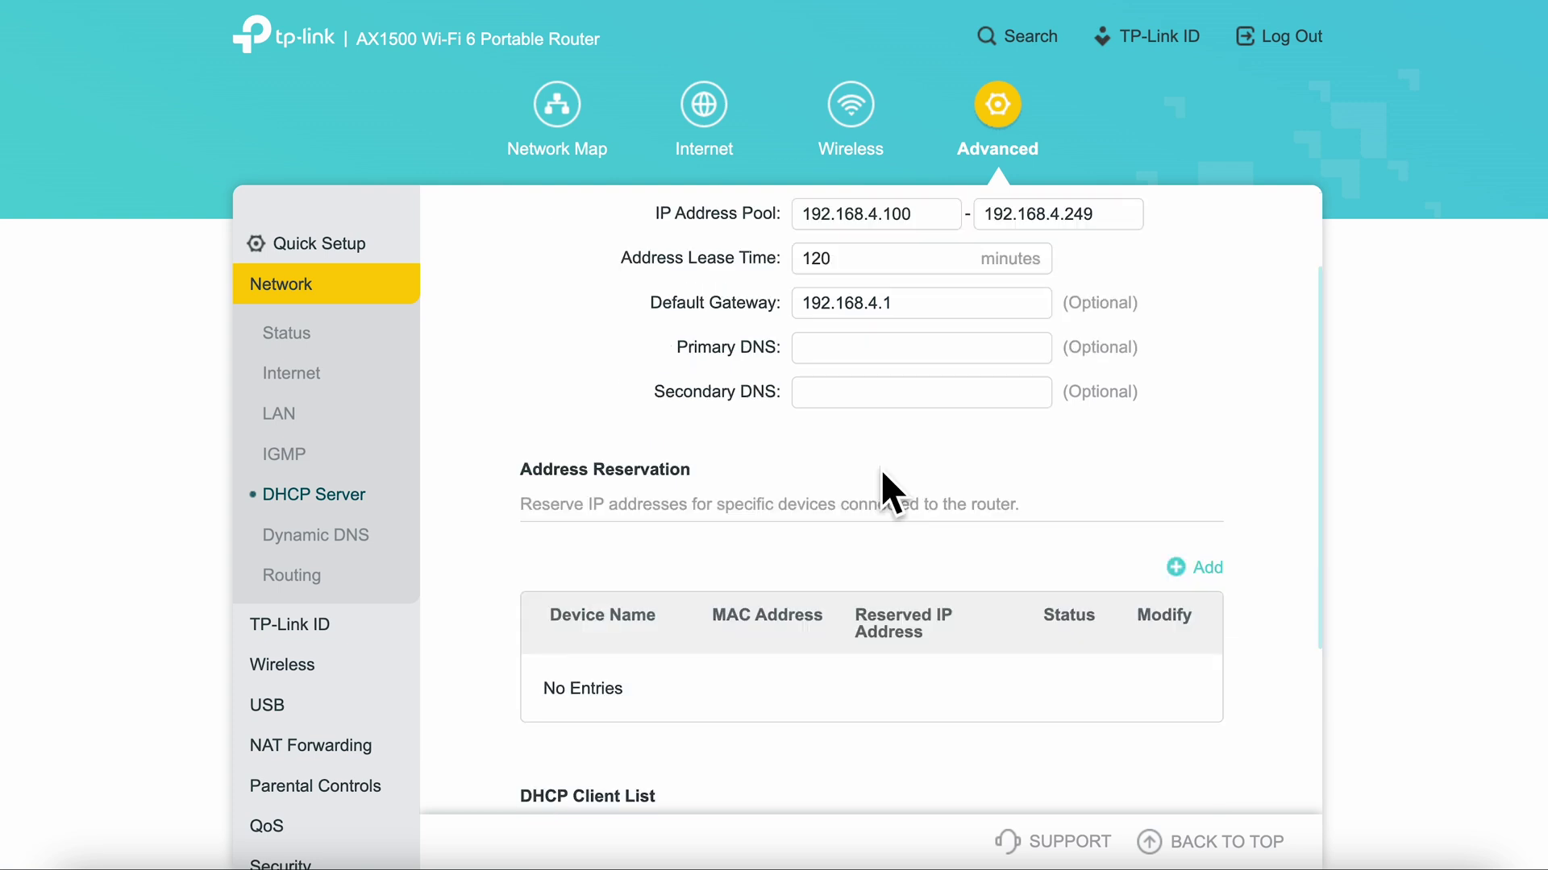
{"action": "scroll", "coordinate": [881, 474], "scroll_direction": "down", "scroll_amount": 1}
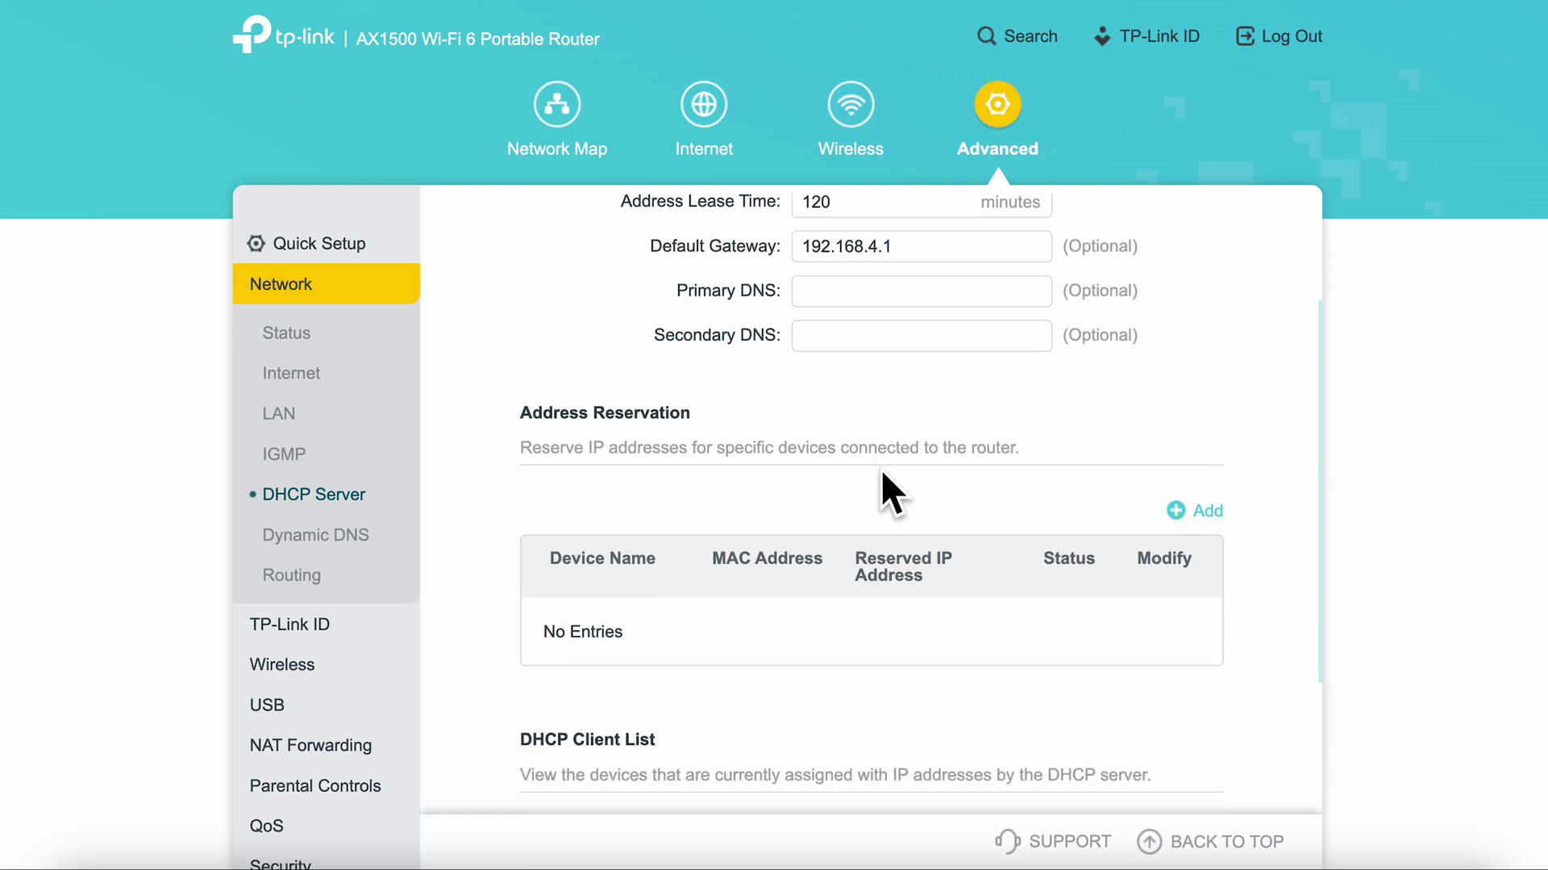
{"action": "scroll", "coordinate": [880, 469], "scroll_direction": "down", "scroll_amount": 1}
{"action": "scroll", "coordinate": [881, 469], "scroll_direction": "up", "scroll_amount": 1}
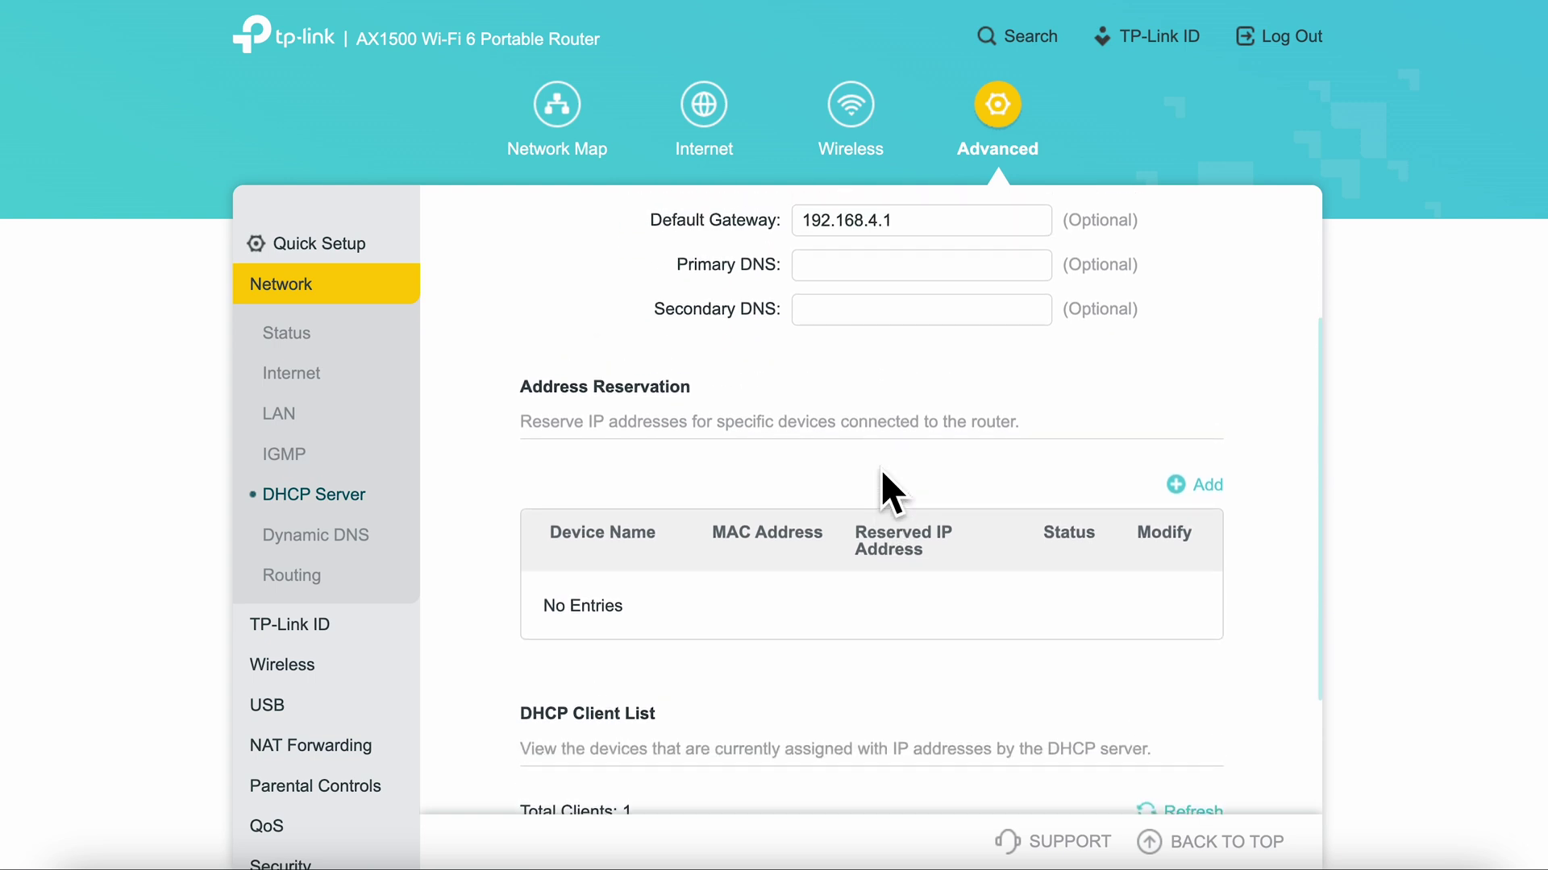
{"action": "scroll", "coordinate": [880, 469], "scroll_direction": "down", "scroll_amount": 1}
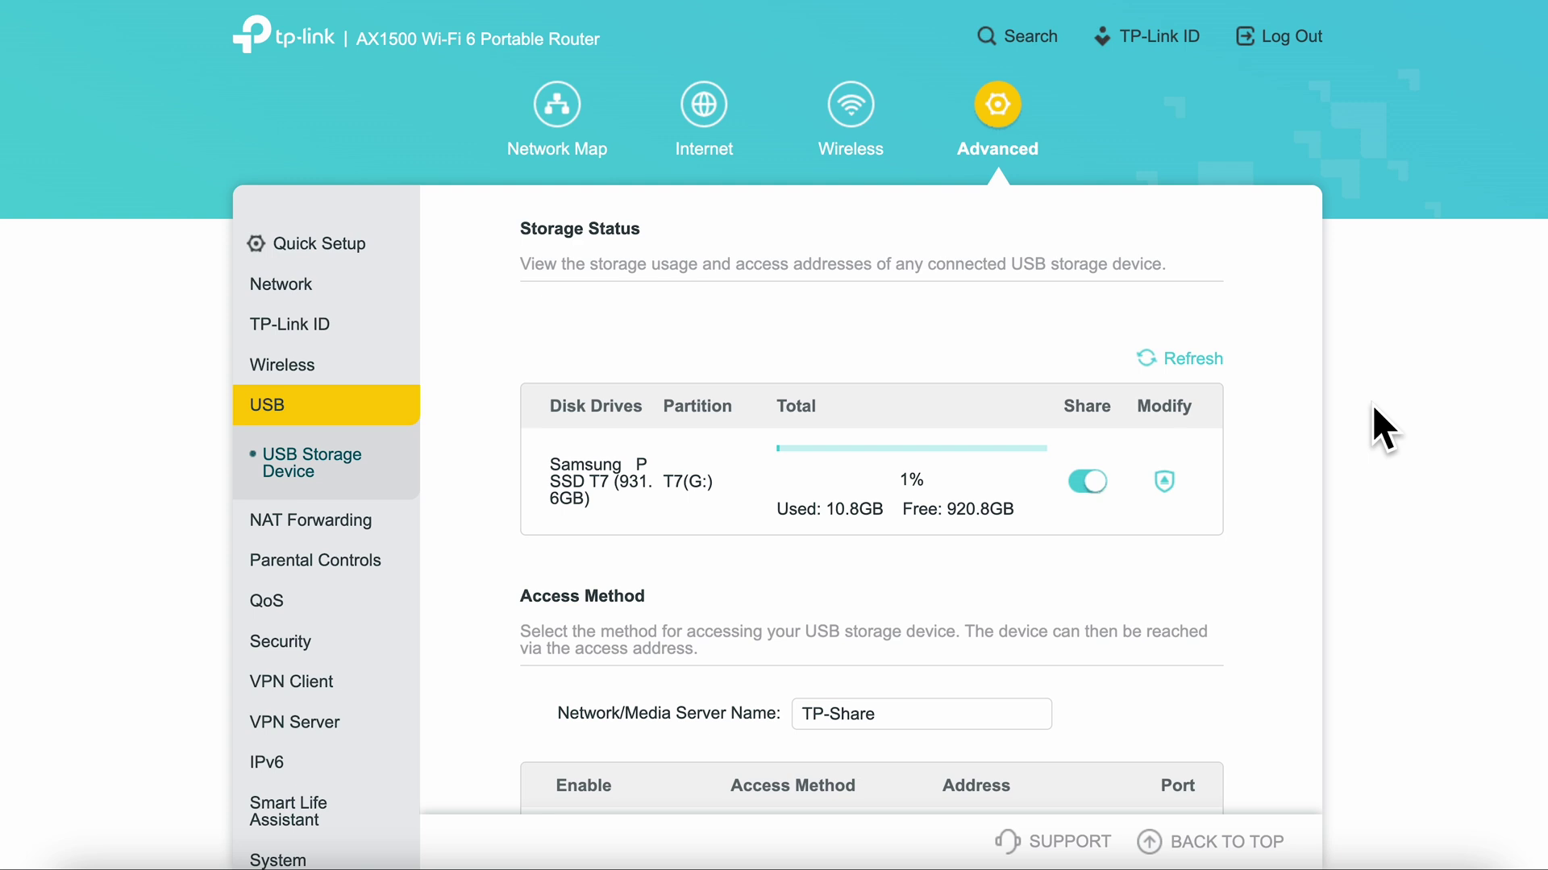
Step: Scroll through the USB Storage Device sharing options
{"action": "scroll", "coordinate": [1118, 467], "scroll_direction": "down", "scroll_amount": 4}
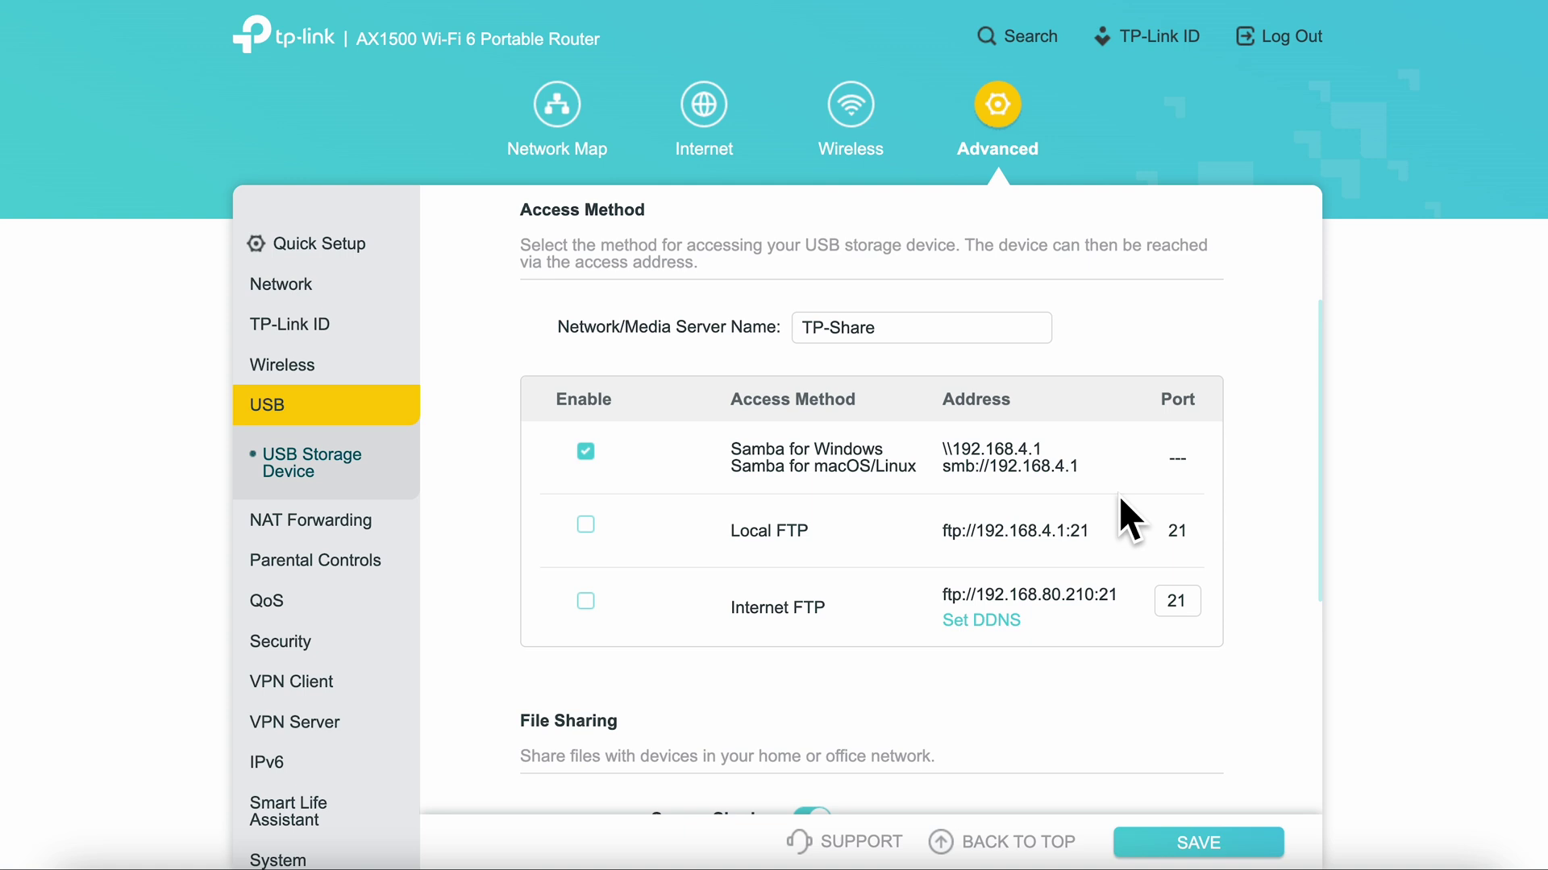
{"action": "scroll", "coordinate": [1121, 495], "scroll_direction": "down", "scroll_amount": 2}
{"action": "scroll", "coordinate": [1120, 497], "scroll_direction": "down", "scroll_amount": 3}
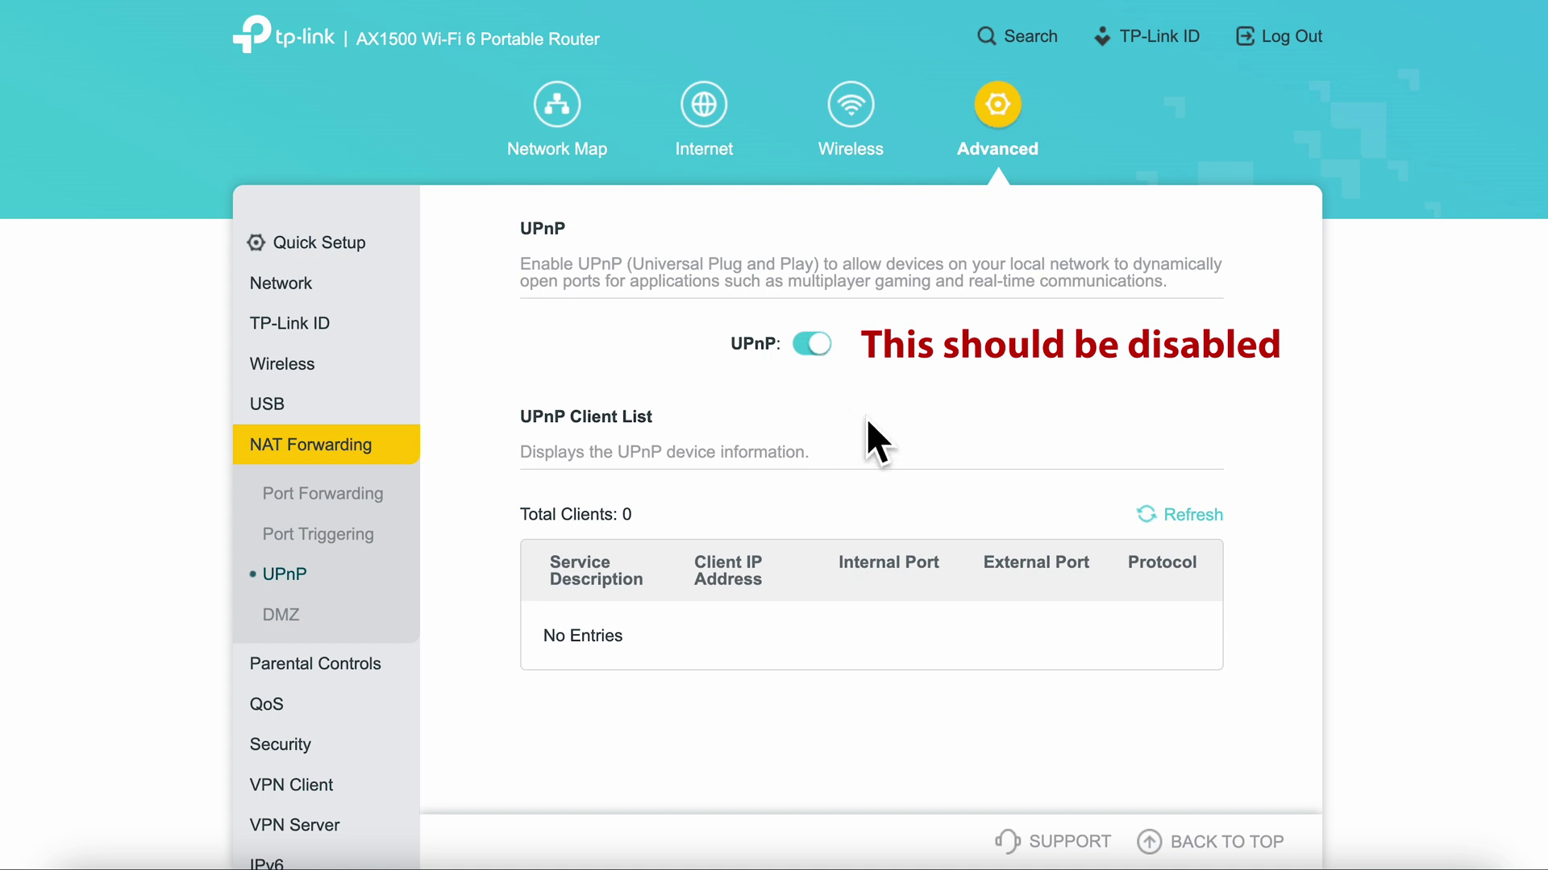
Step: Switch UPnP off, then look at the DMZ and Parental Controls pages
{"action": "left_click", "coordinate": [802, 361]}
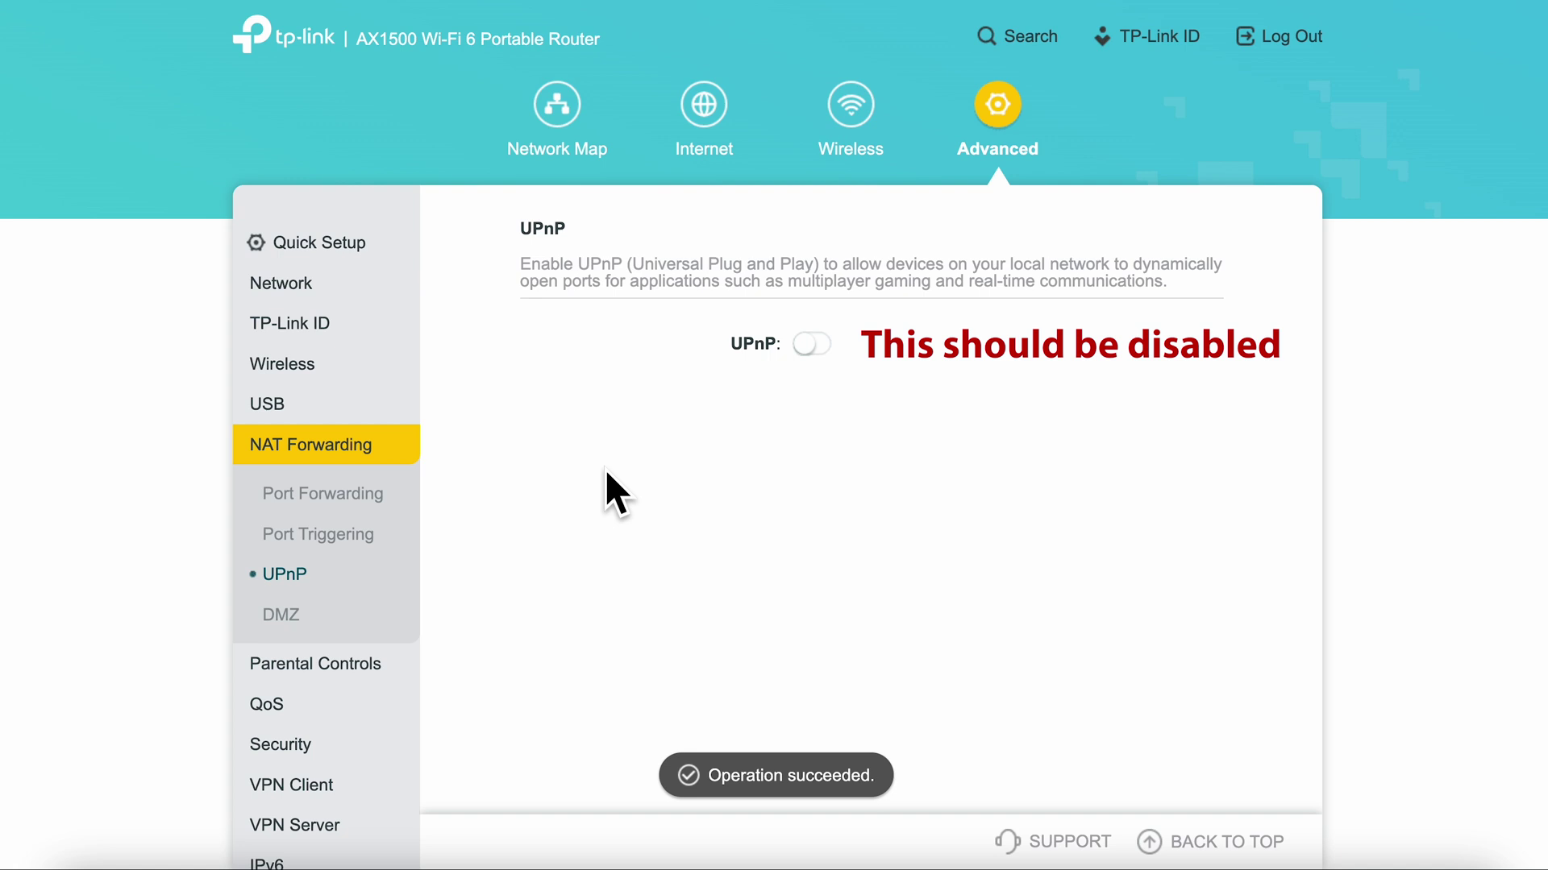
{"action": "left_click", "coordinate": [278, 616]}
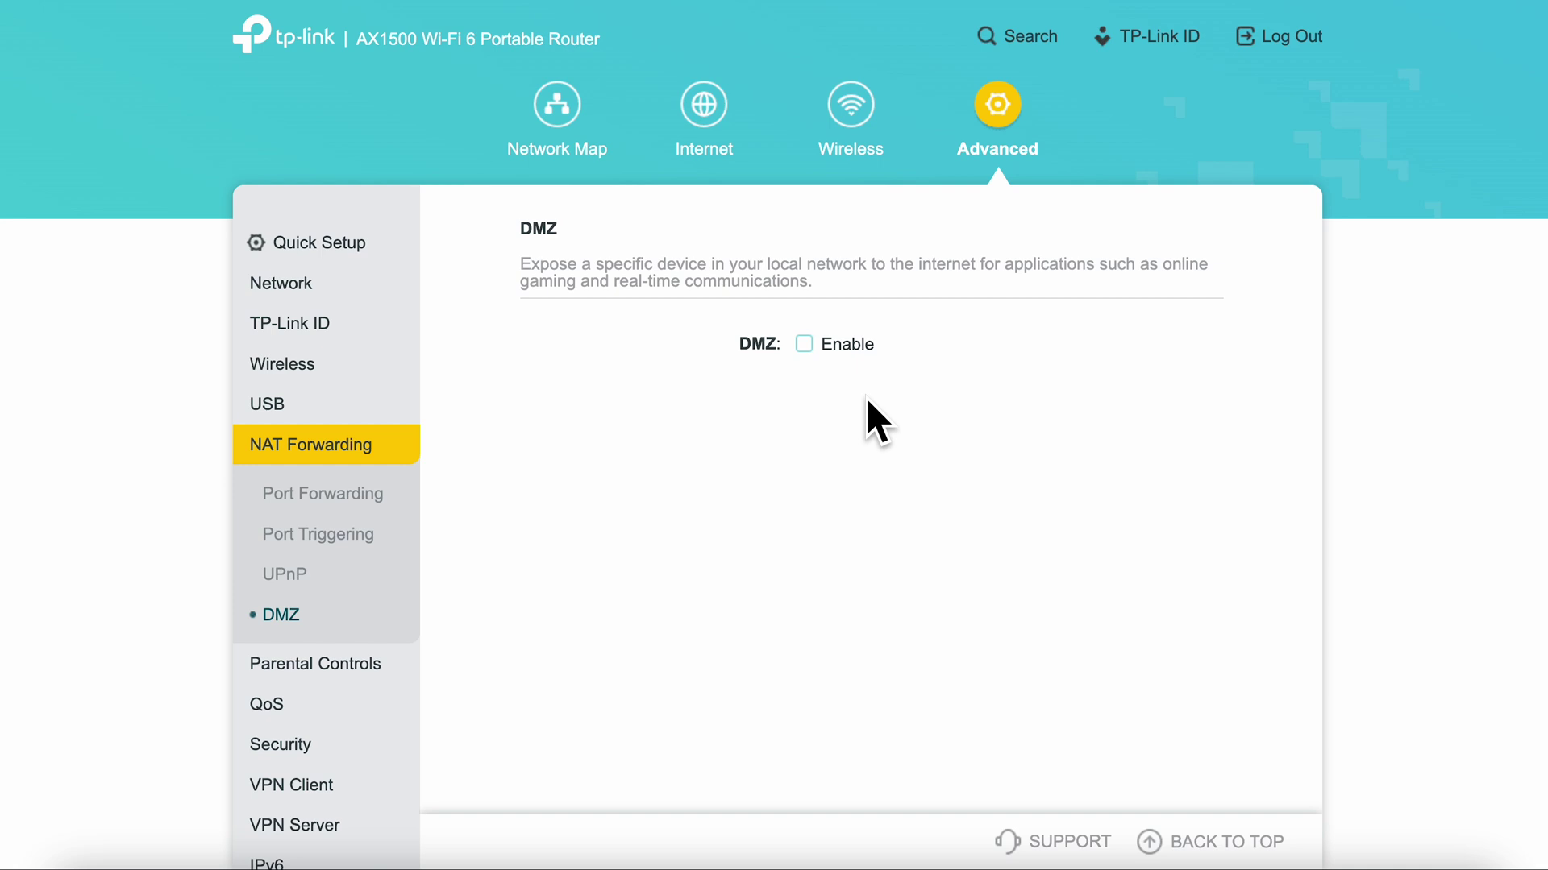
{"action": "left_click", "coordinate": [314, 669]}
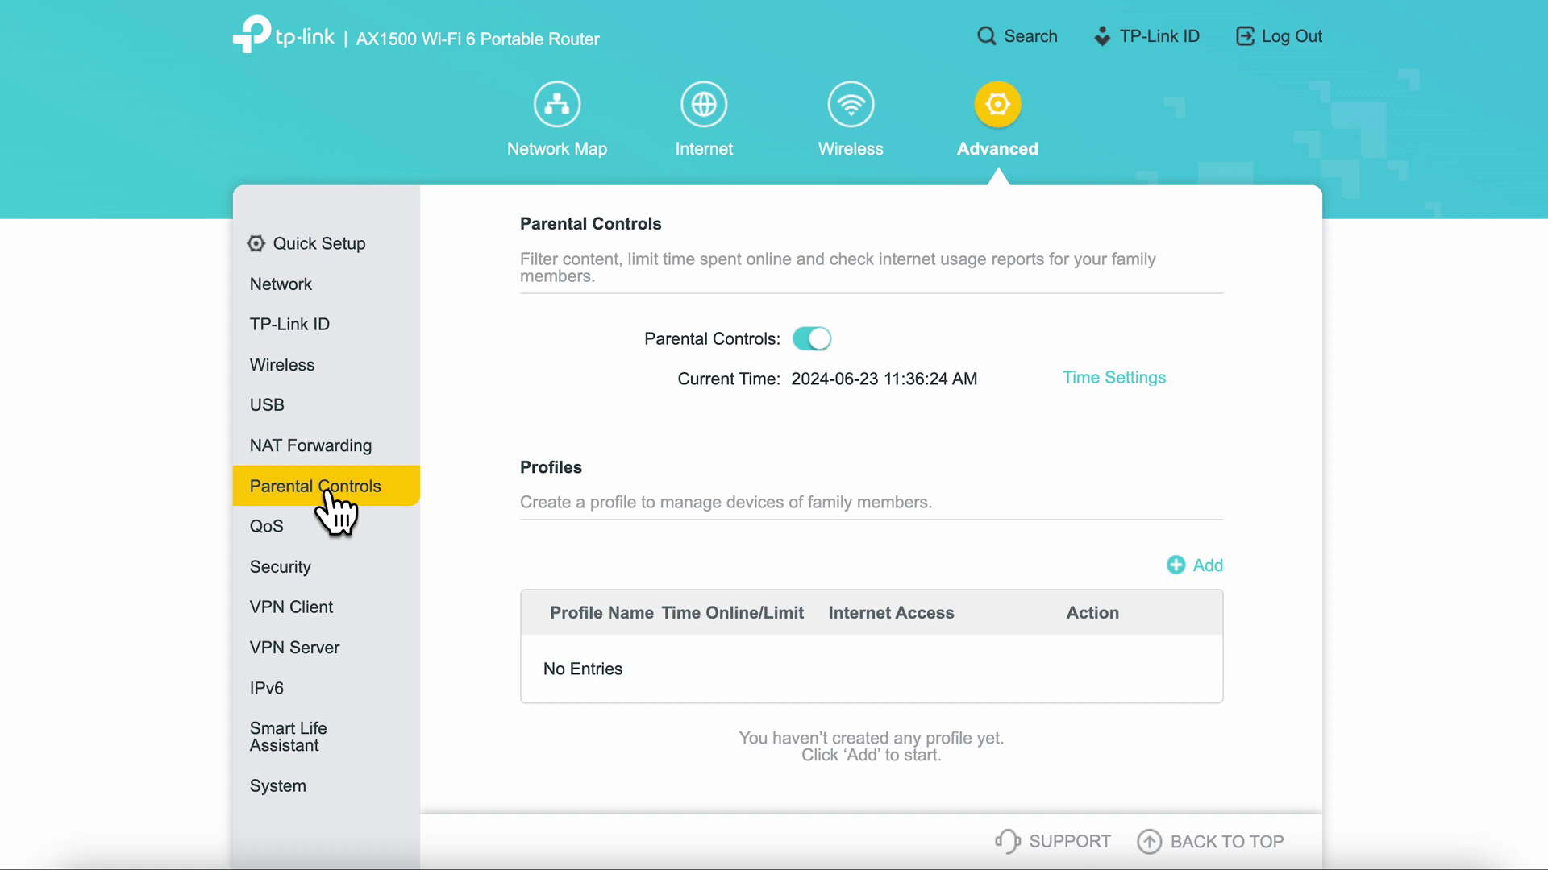
Step: Start a Parental Controls profile, then enable Access Control in Deny List mode
{"action": "left_click", "coordinate": [1206, 565]}
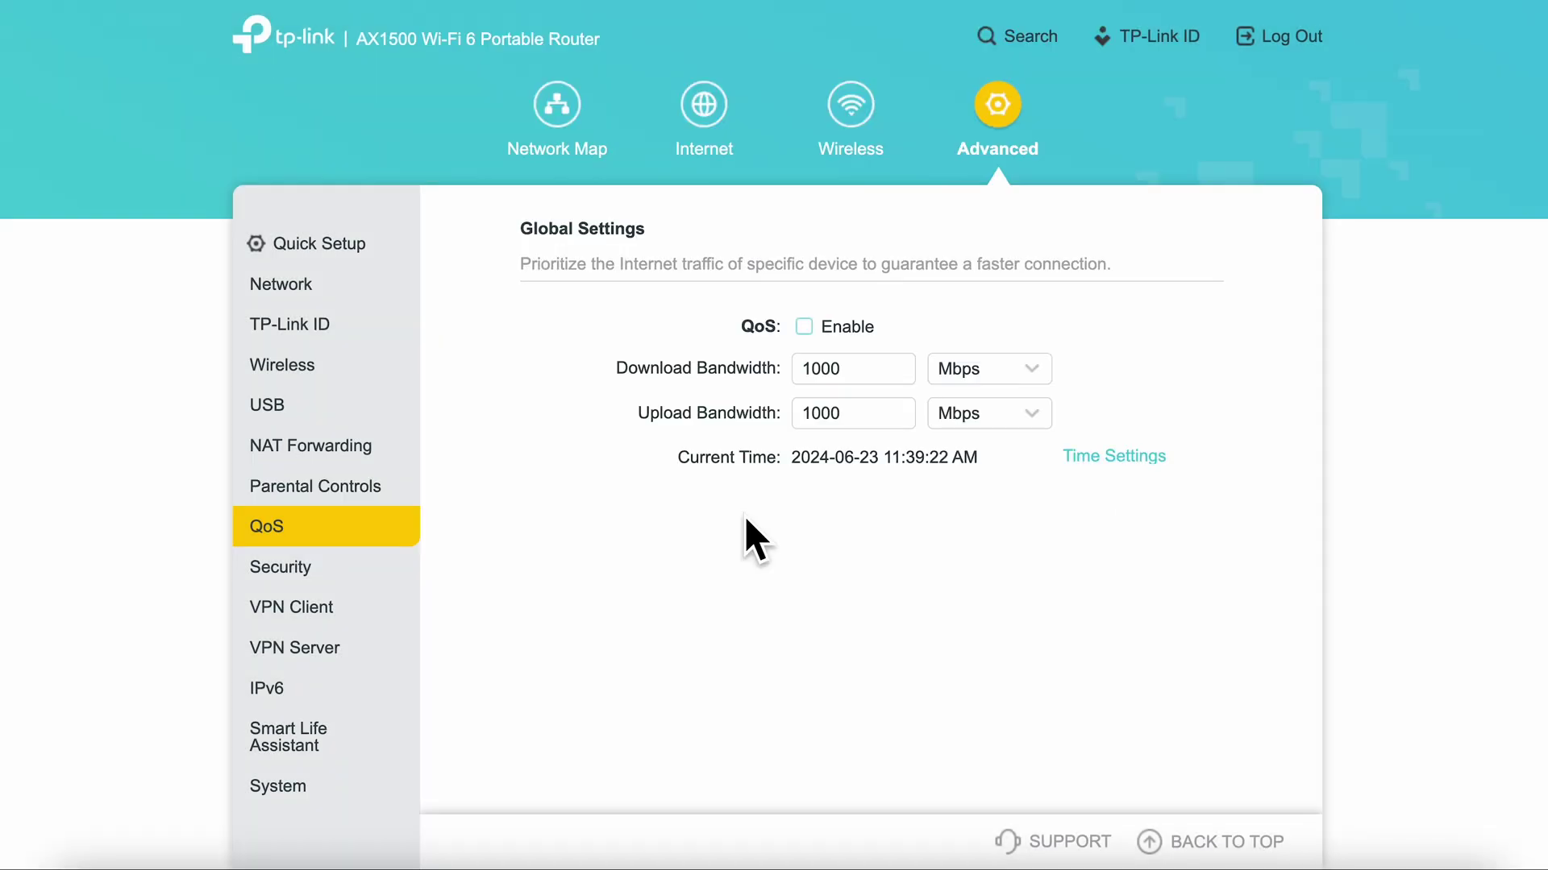
{"action": "left_click", "coordinate": [288, 582]}
{"action": "left_click", "coordinate": [810, 326]}
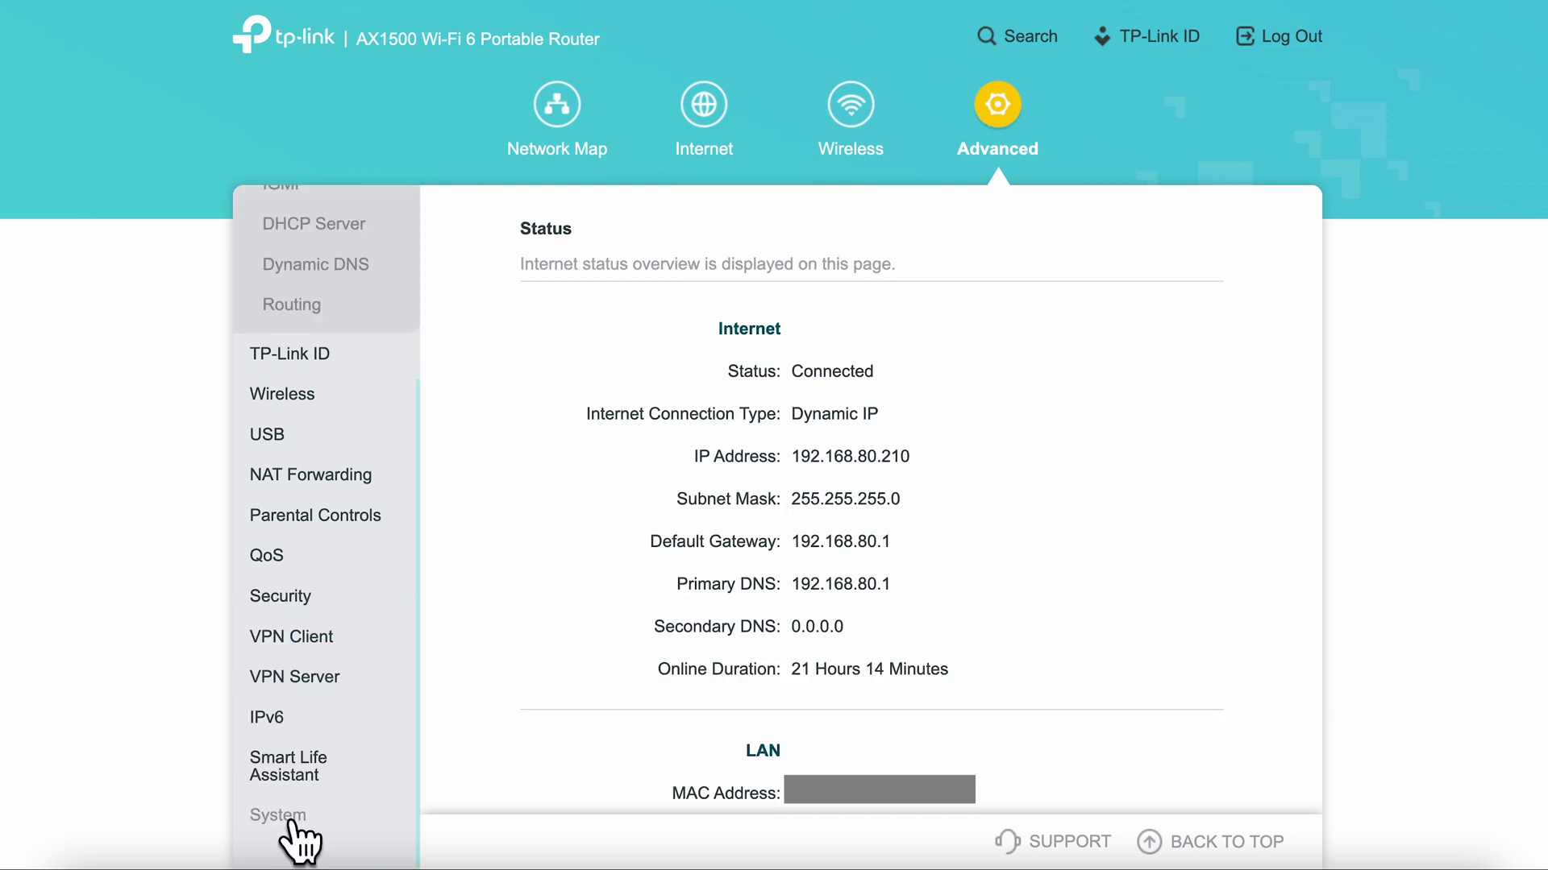
Step: Check the firmware status under System, then start the OpenSpeedTest and Speedtest app tests
{"action": "left_click", "coordinate": [292, 821]}
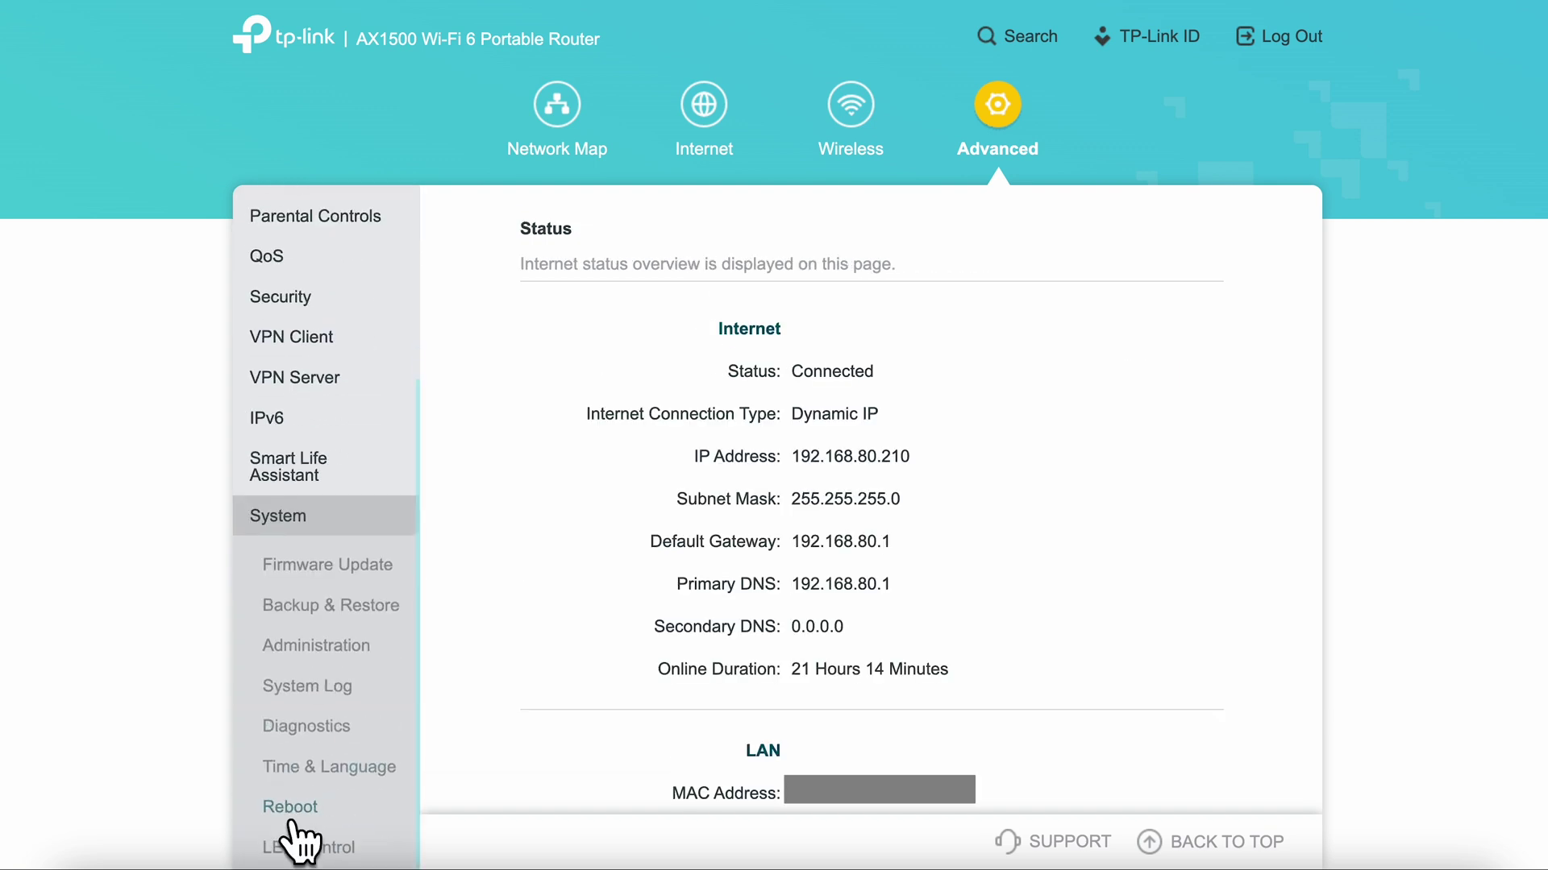
{"action": "scroll", "coordinate": [315, 536], "scroll_direction": "down", "scroll_amount": 1}
{"action": "left_click", "coordinate": [324, 487]}
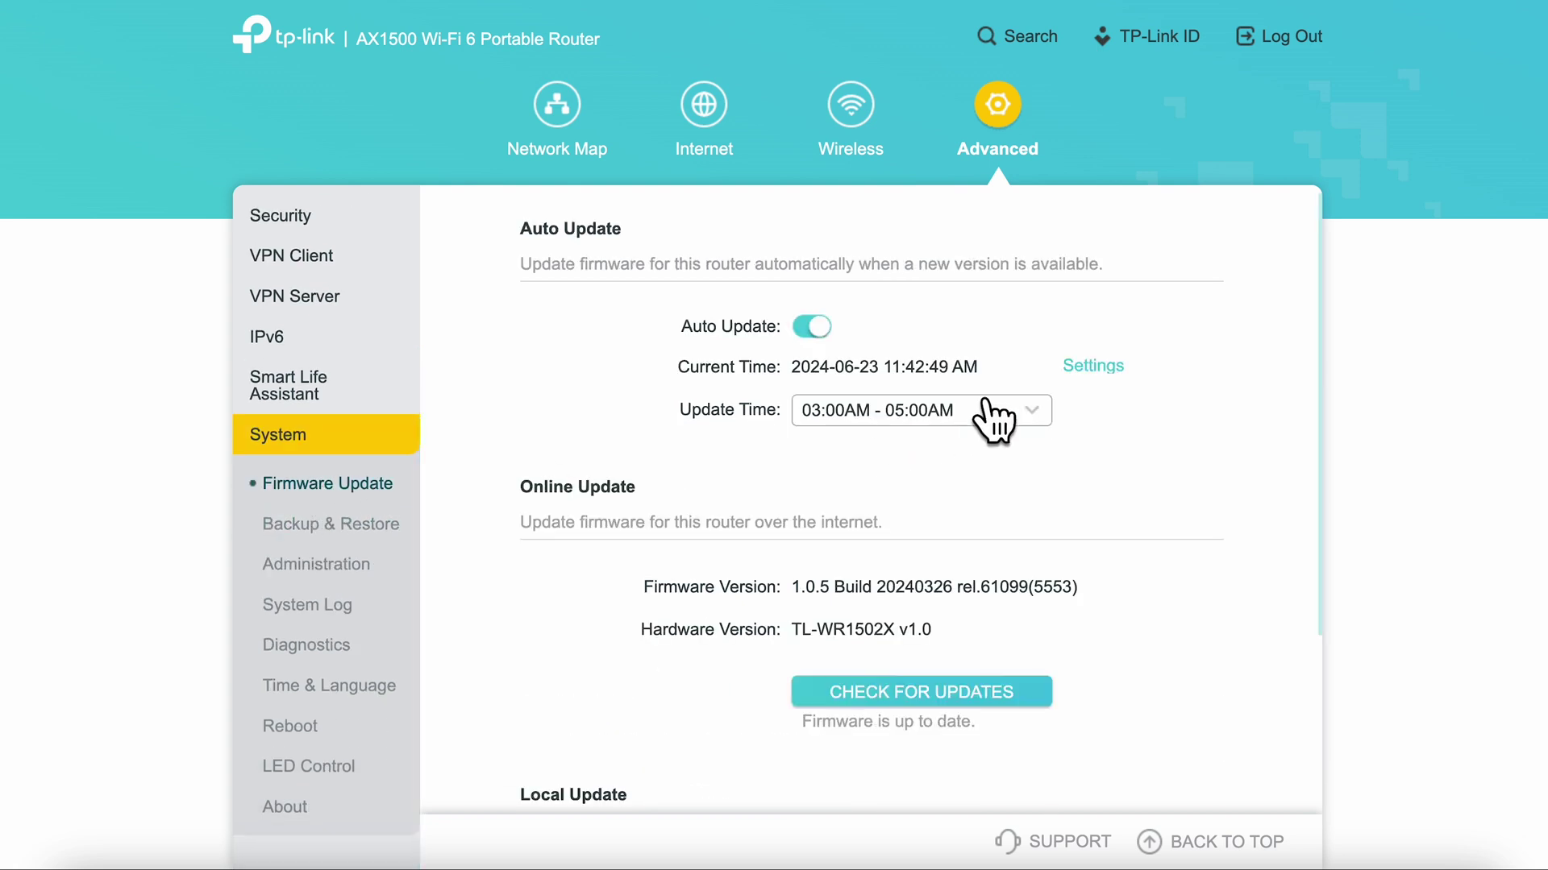
{"action": "scroll", "coordinate": [1064, 490], "scroll_direction": "down", "scroll_amount": 1}
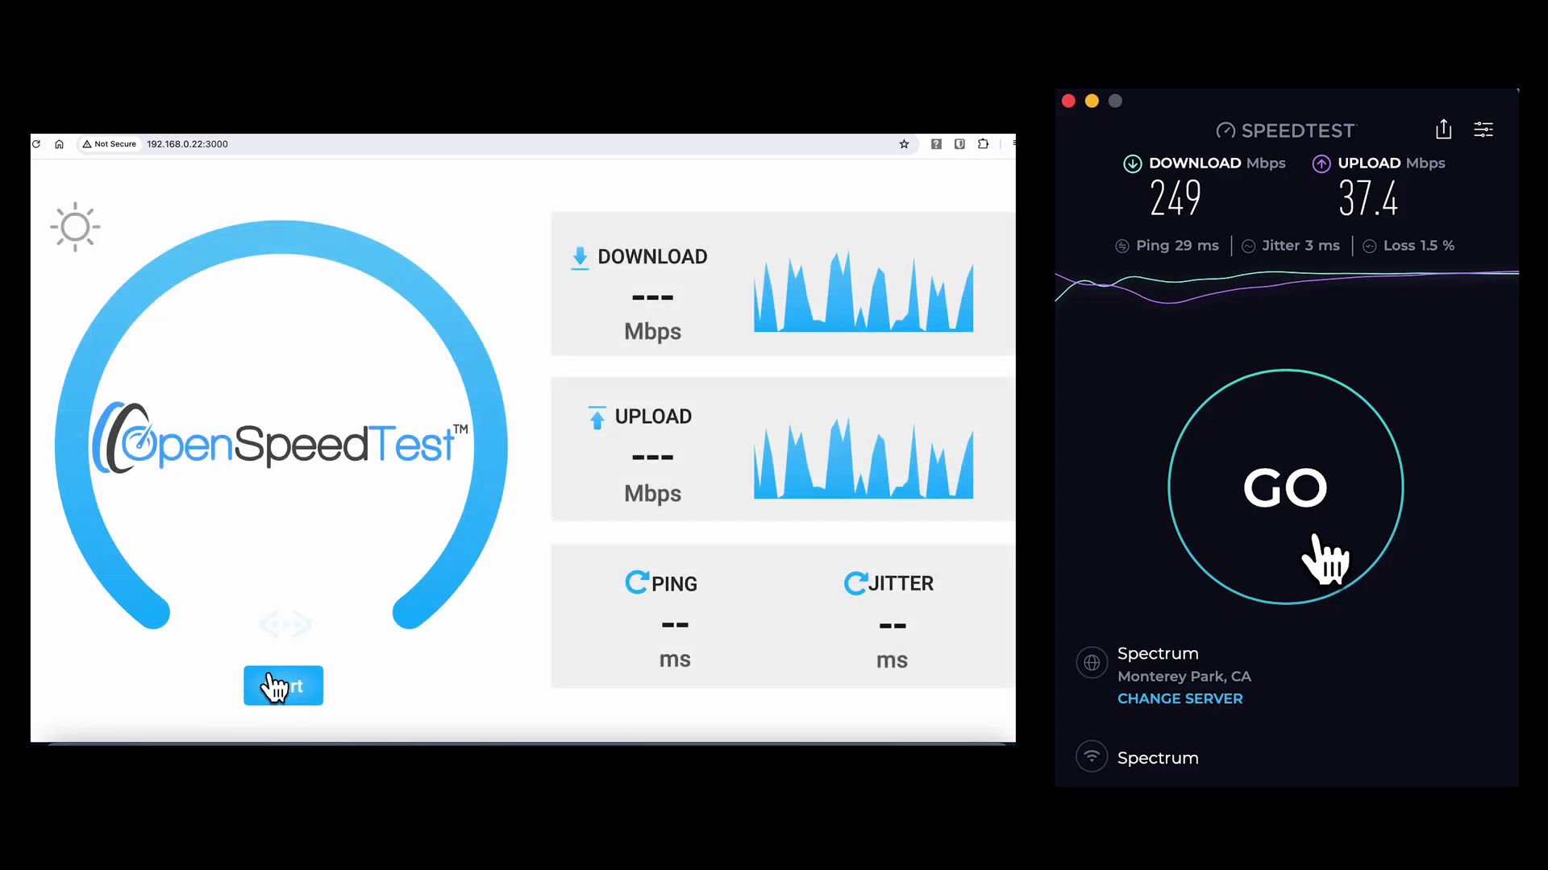
{"action": "left_click", "coordinate": [278, 687]}
{"action": "left_click", "coordinate": [1323, 564]}
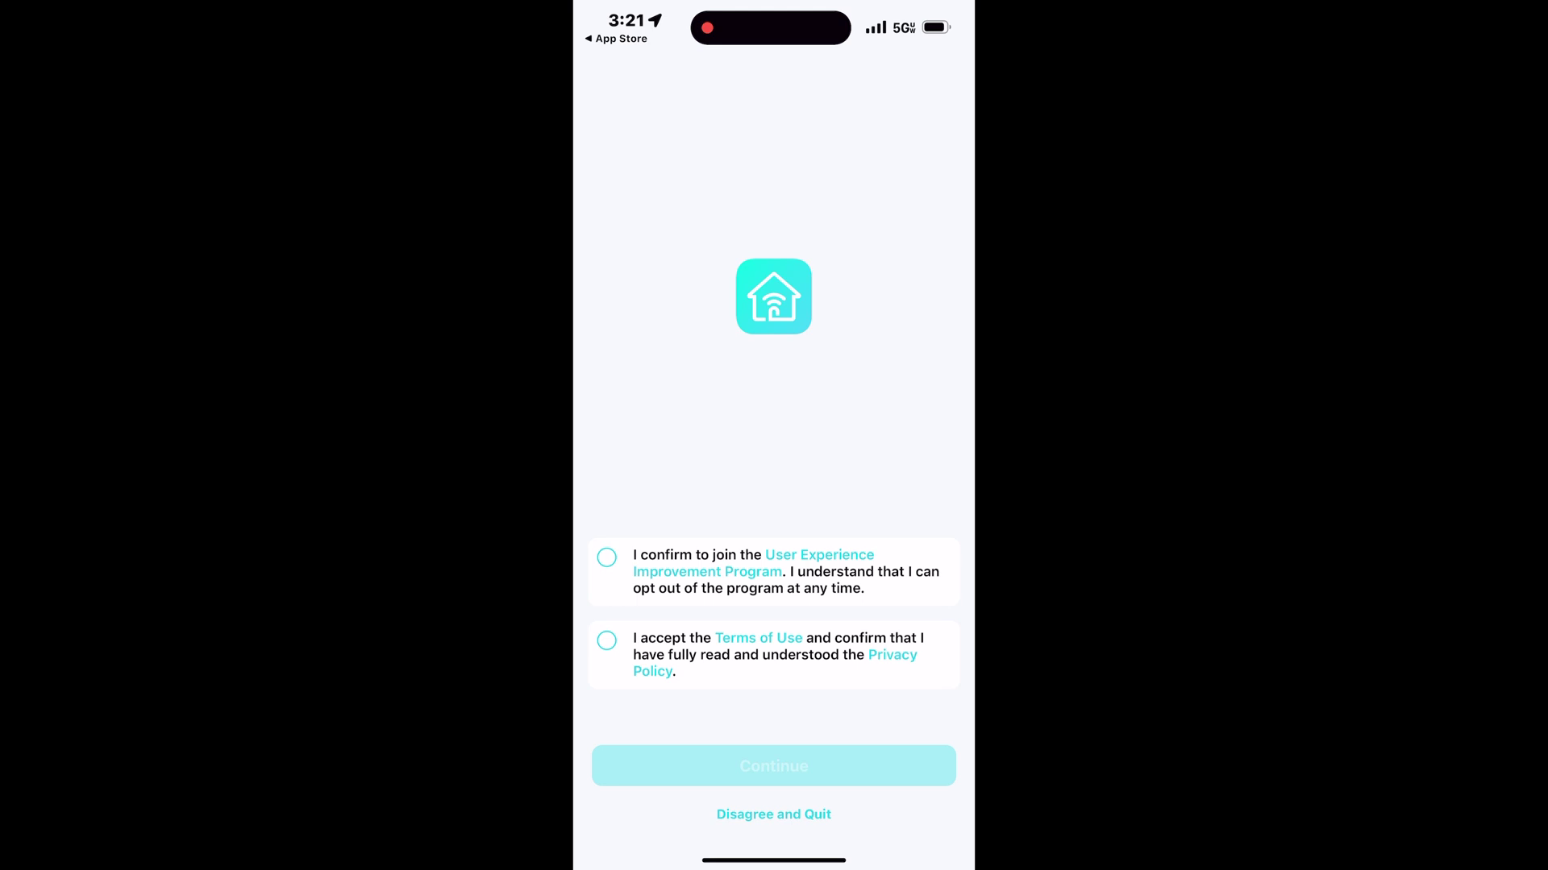
Step: Accept the Tether Terms of Use and register a TP-Link ID with an e-mail address
{"action": "left_click", "coordinate": [606, 640]}
{"action": "left_click", "coordinate": [774, 766]}
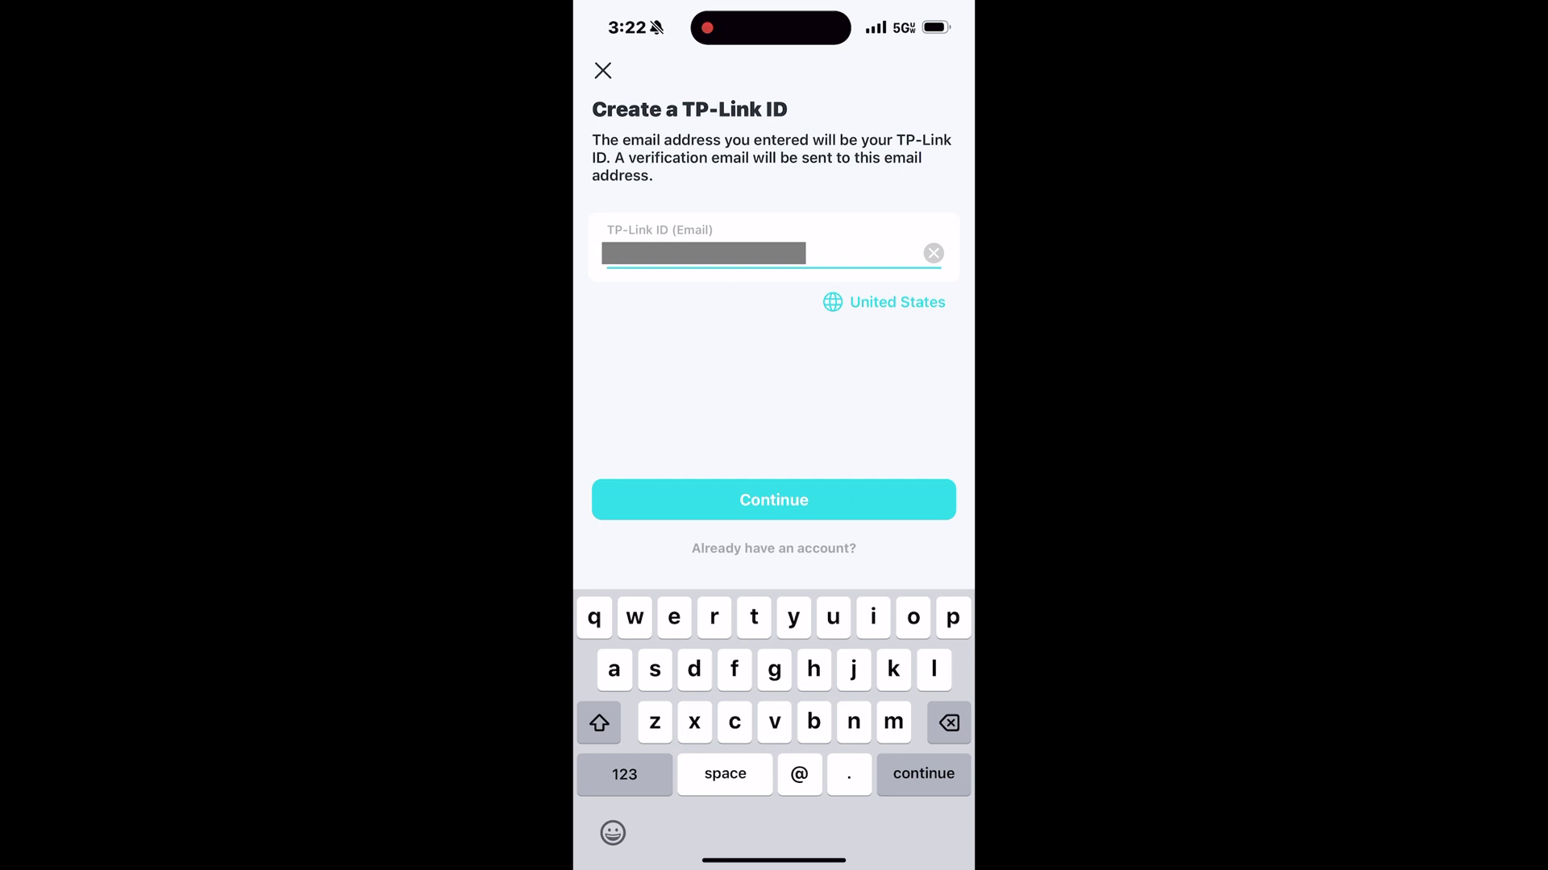
{"action": "left_click", "coordinate": [774, 500]}
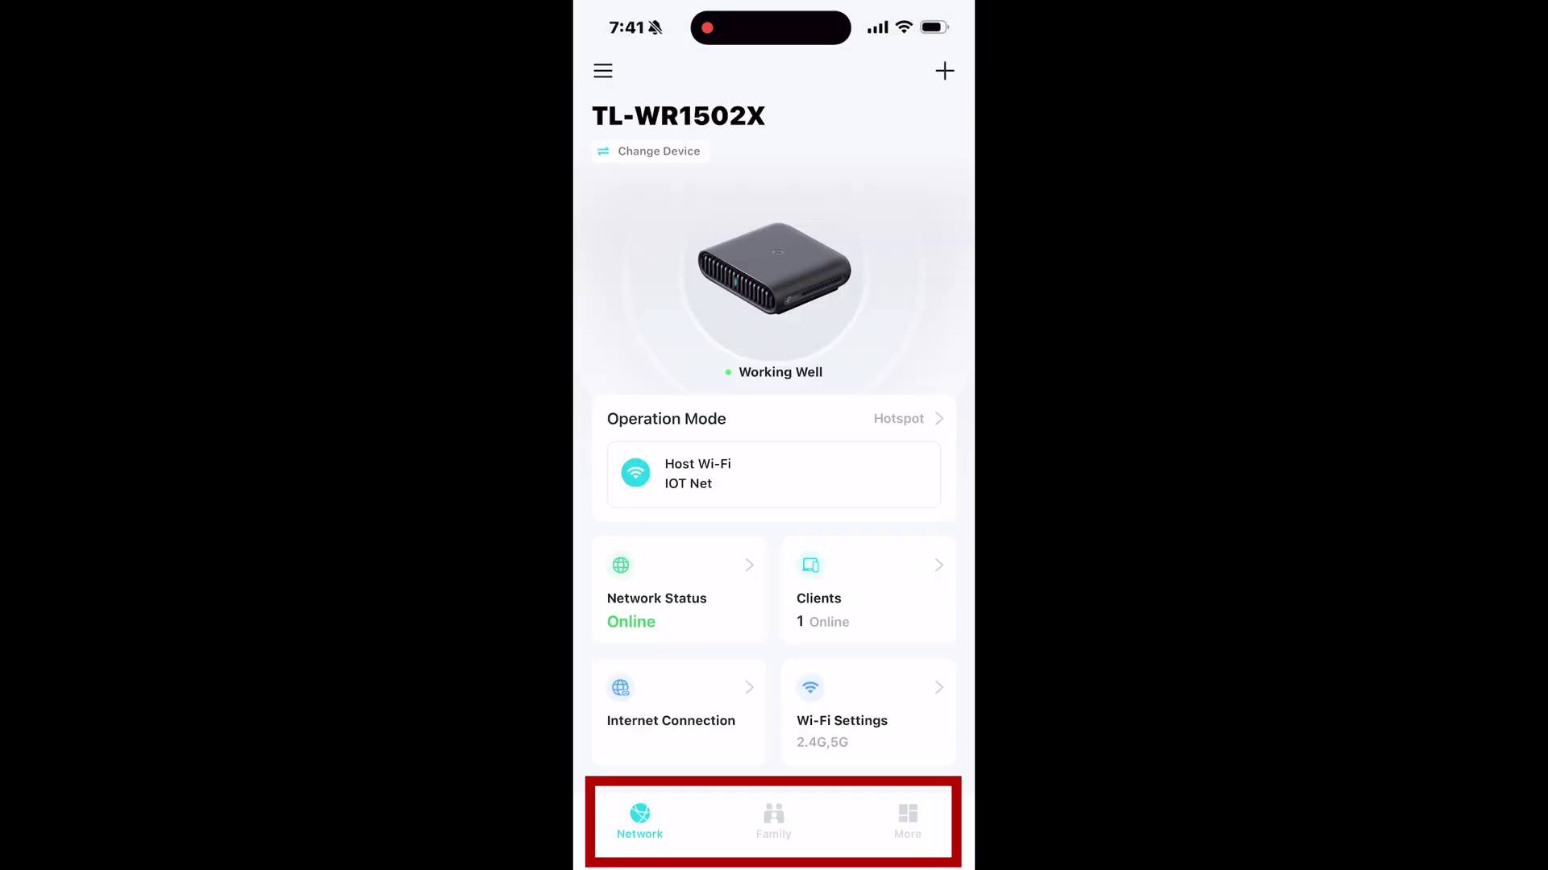
Step: Check Parental Controls on the Family tab, then show the More settings list
{"action": "scroll", "coordinate": [774, 370], "scroll_direction": "down", "scroll_amount": 1}
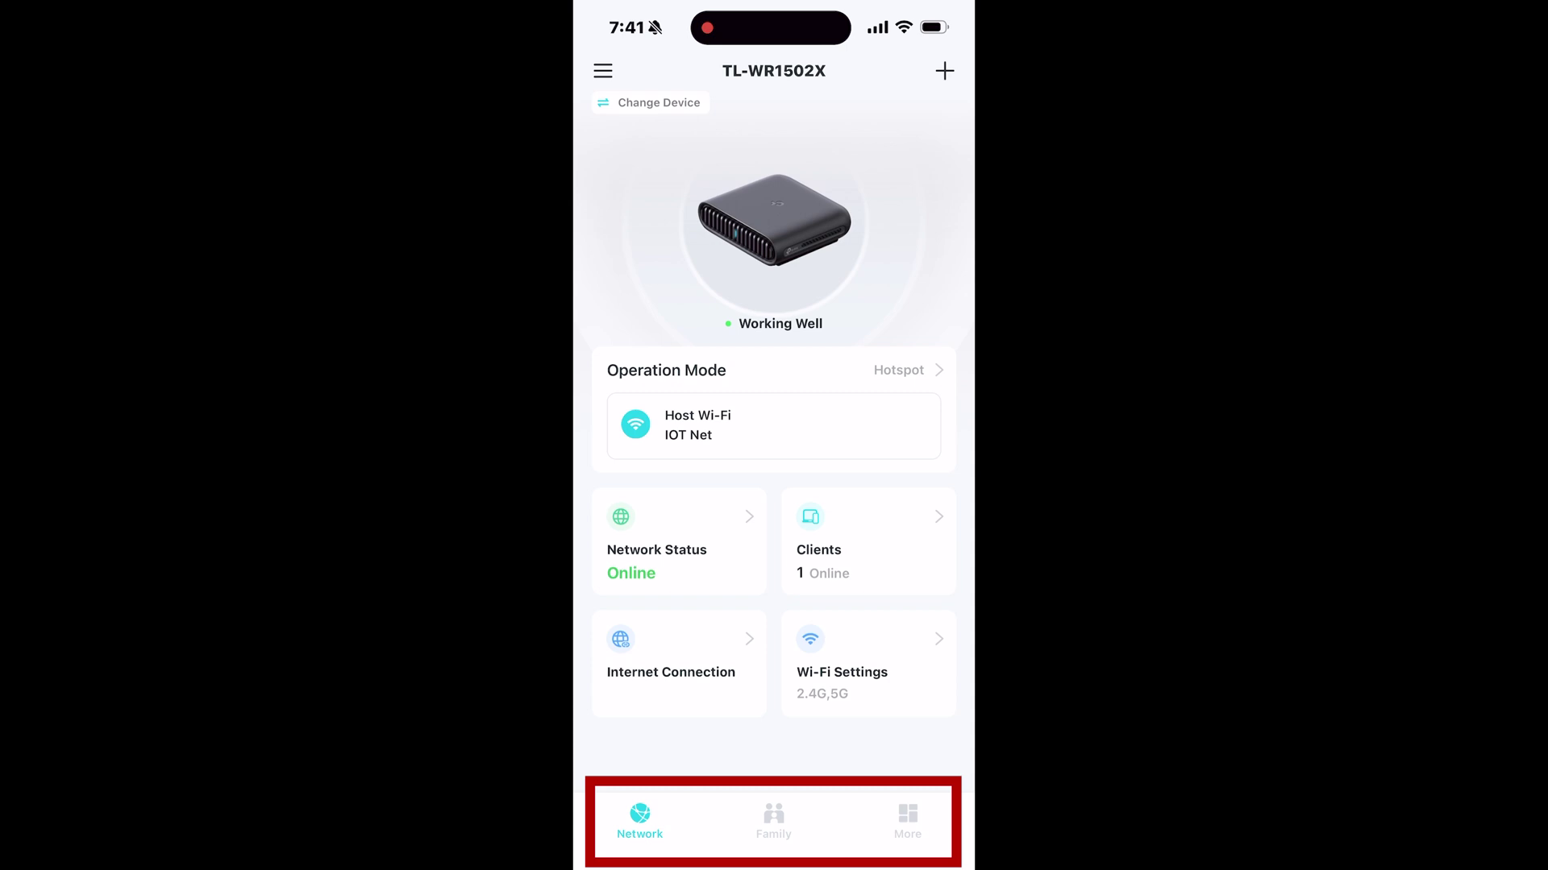
{"action": "left_click", "coordinate": [773, 822]}
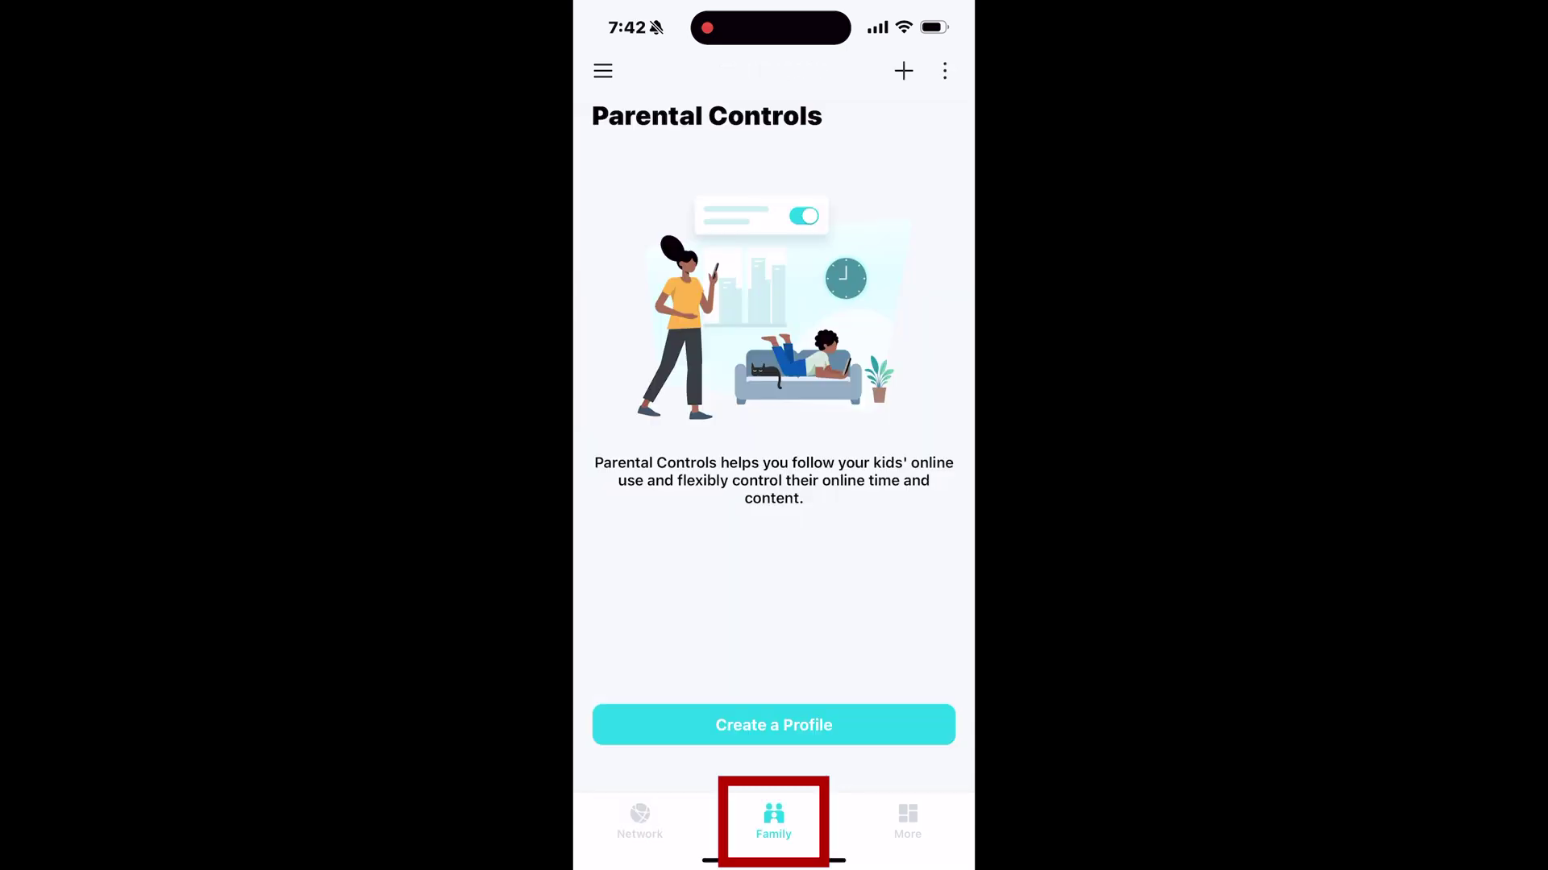
{"action": "left_click", "coordinate": [908, 822]}
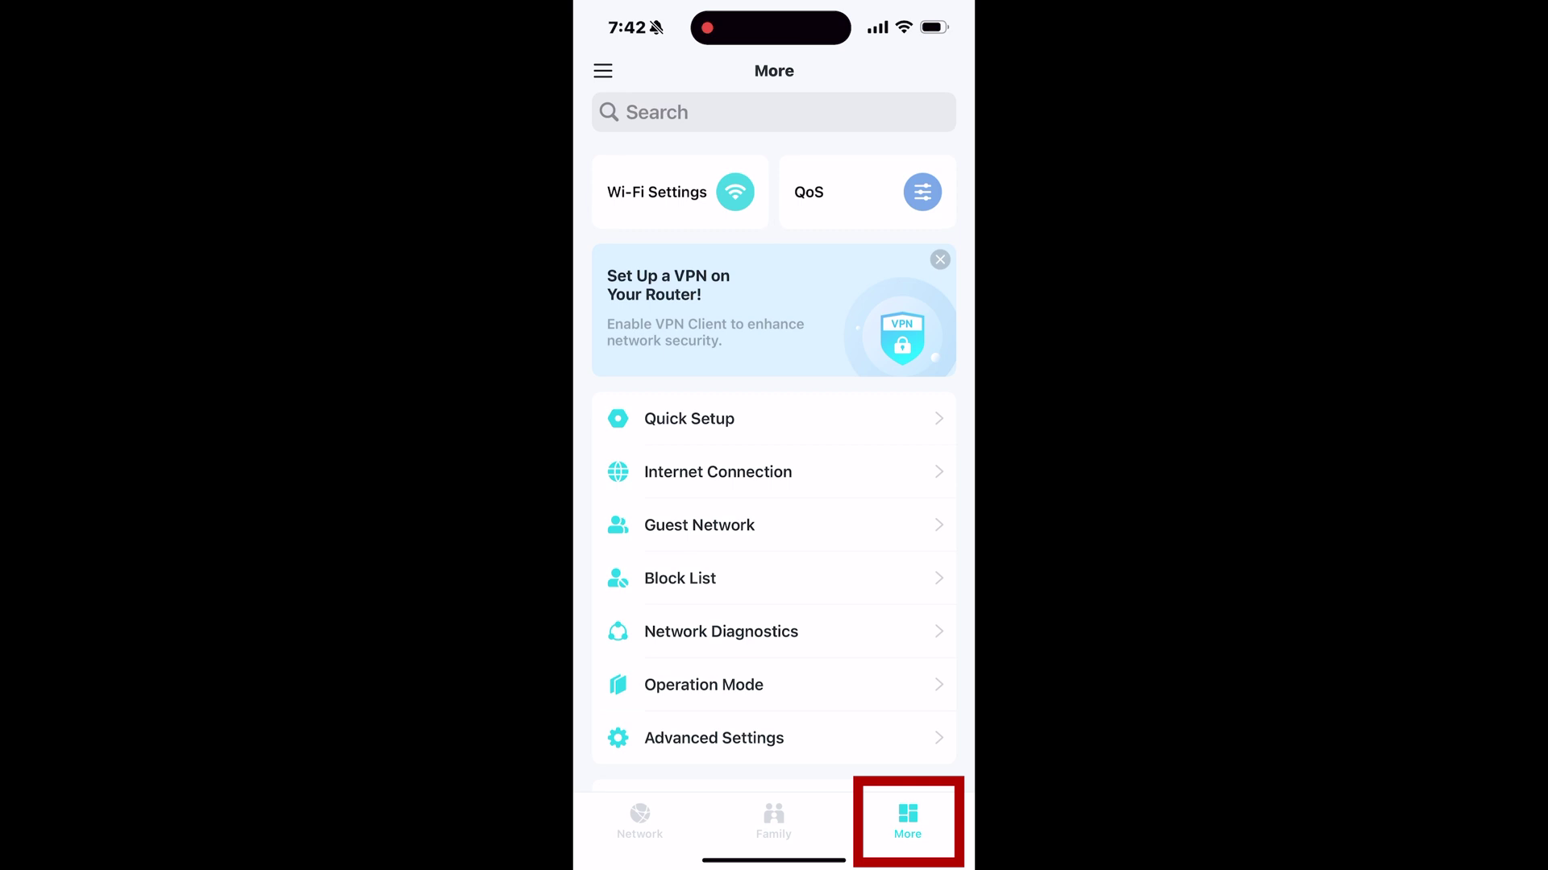